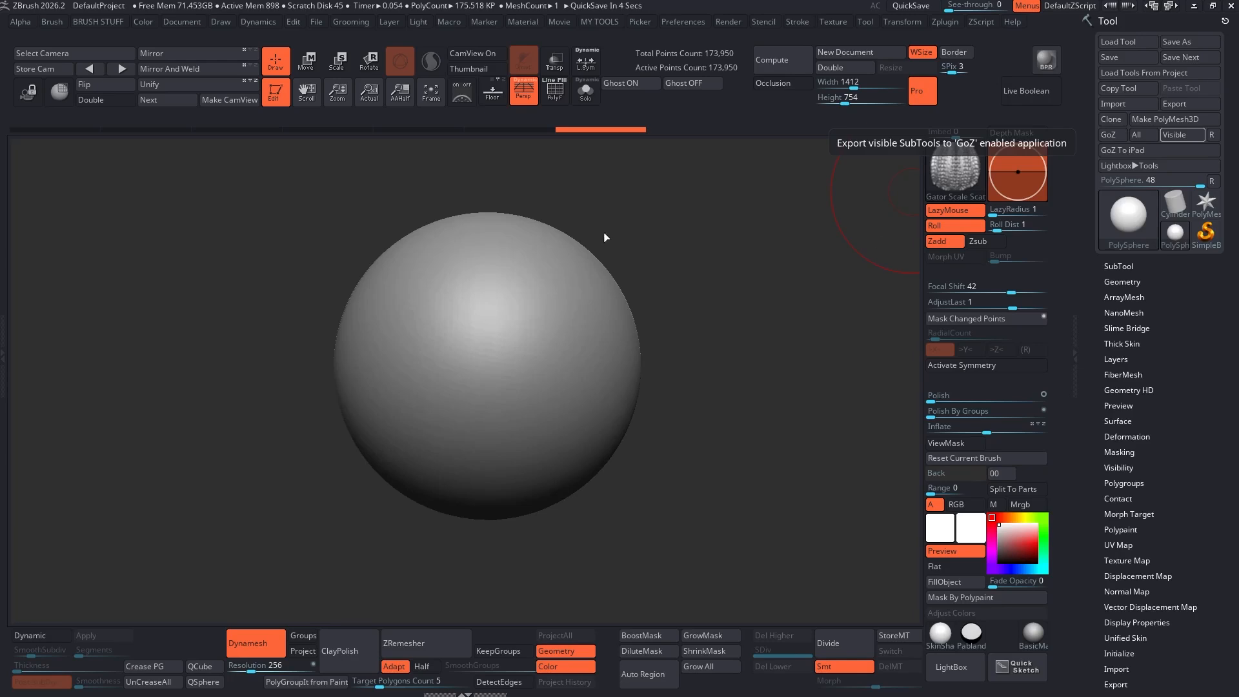
# Shift the sphere aside and view the My basic brushes and Custom brushes radial menus without picking a brush.
pyautogui.keyDown('alt'); pyautogui.moveTo(781, 232); pyautogui.dragTo(531, 280); pyautogui.keyUp('alt')
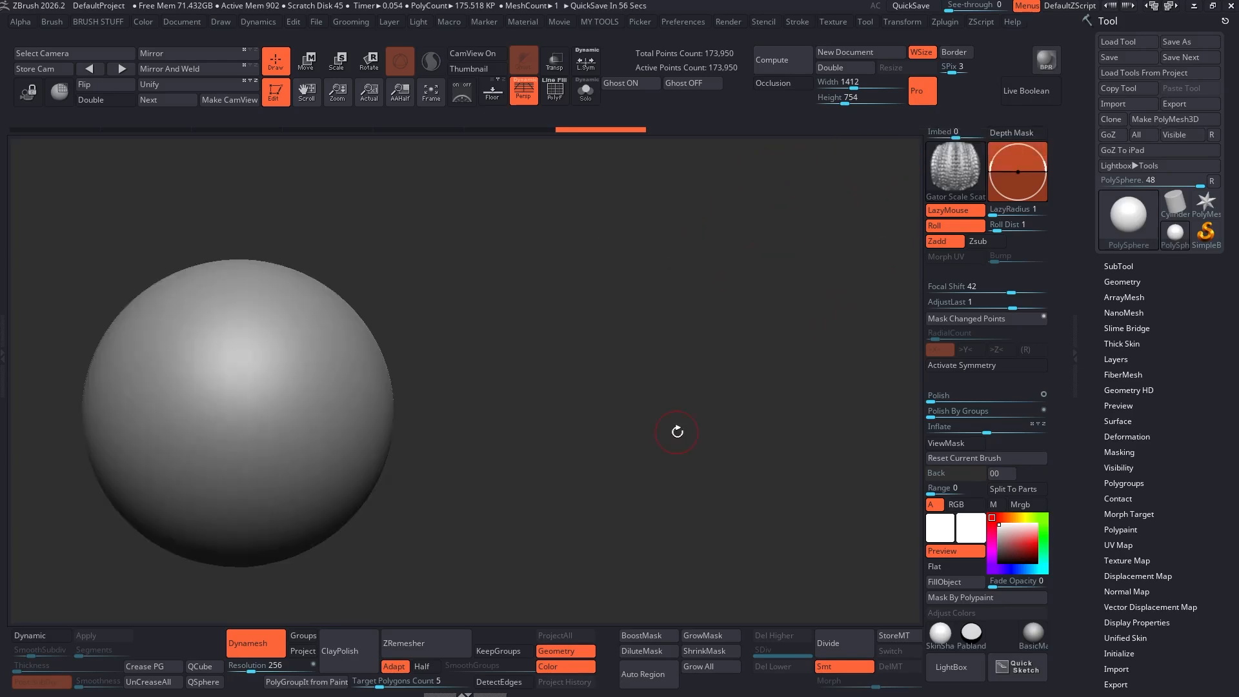
pyautogui.press('b')
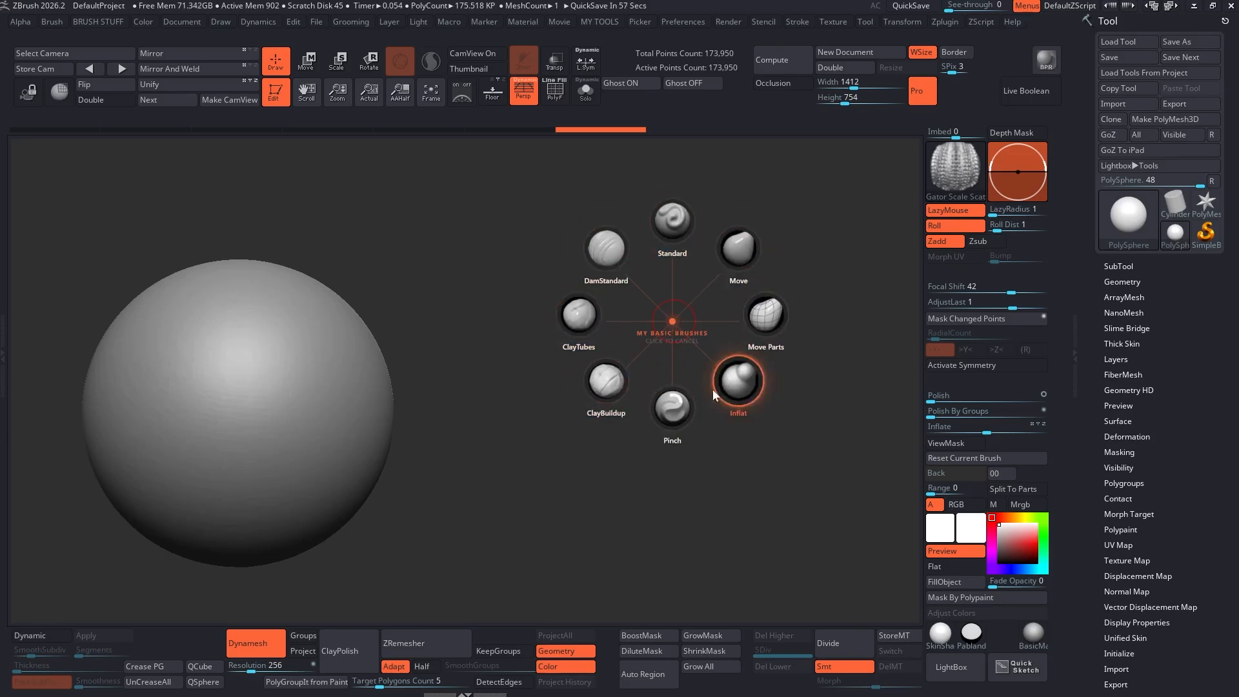
pyautogui.click(668, 327)
pyautogui.hotkey('shift', 'b')
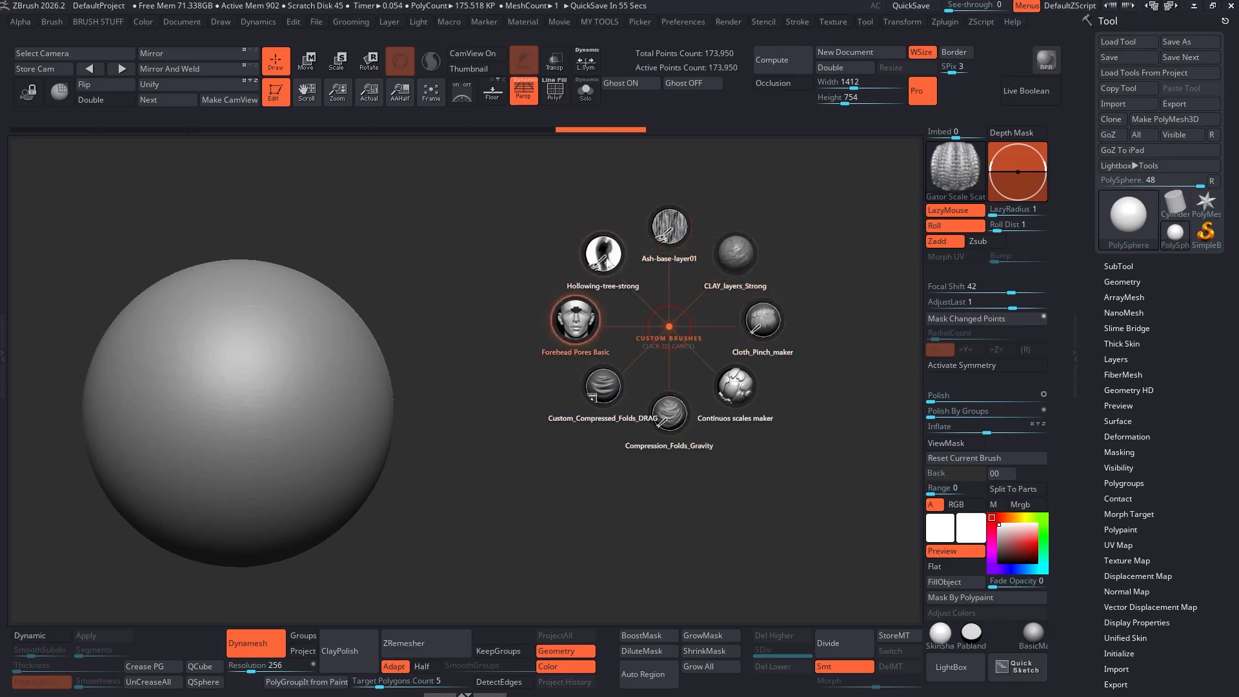
pyautogui.click(666, 332)
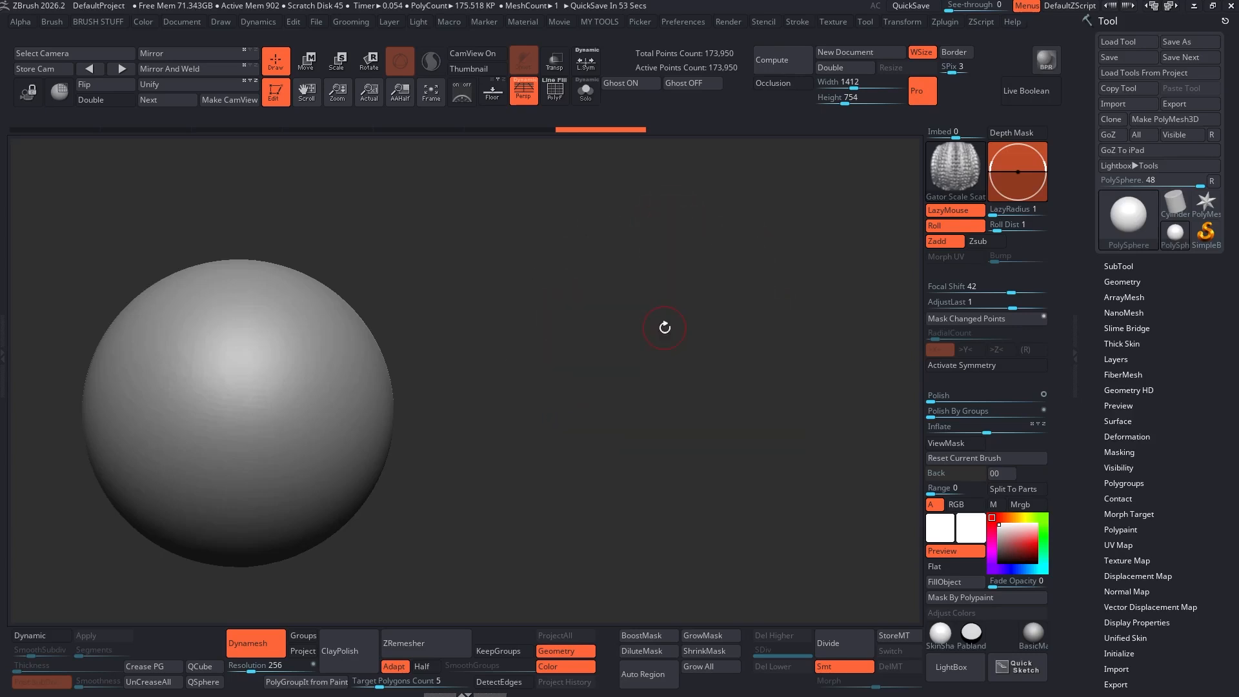
# Switch to the RadialZ window and open the My basic brushes menu in the Radial Menu Editor.
pyautogui.click(1194, 6)
pyautogui.moveTo(506, 0); pyautogui.dragTo(508, 72)
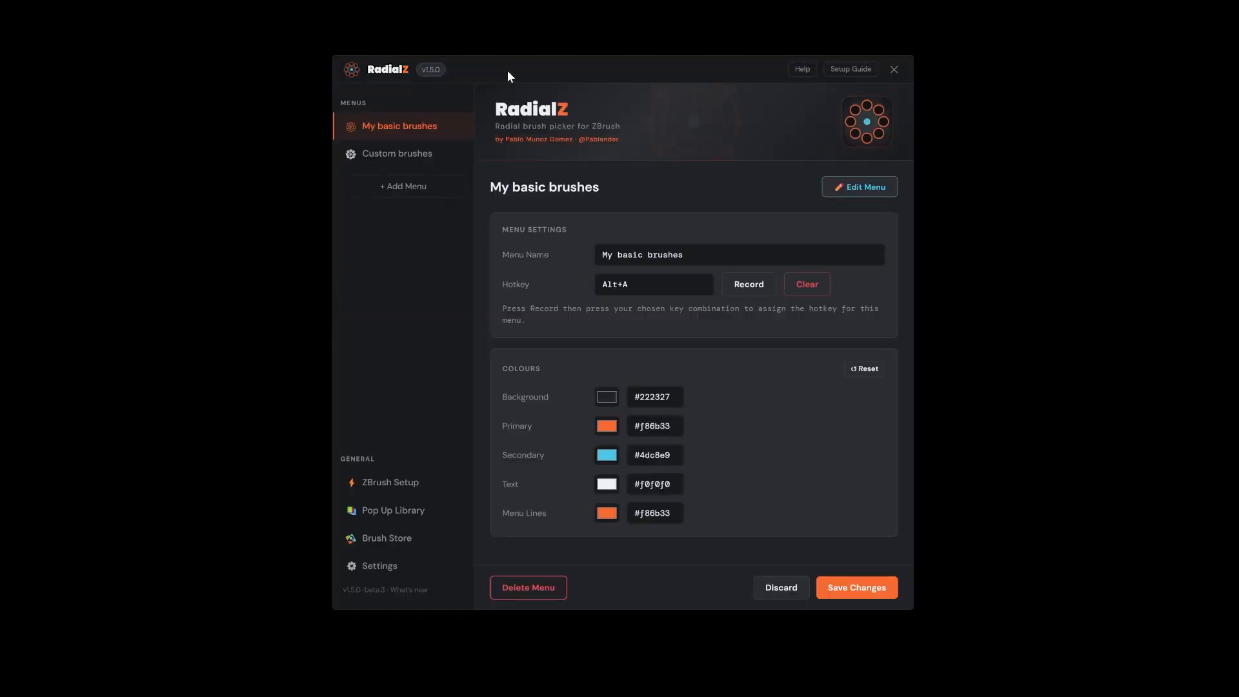
pyautogui.moveTo(630, 73); pyautogui.dragTo(627, 73)
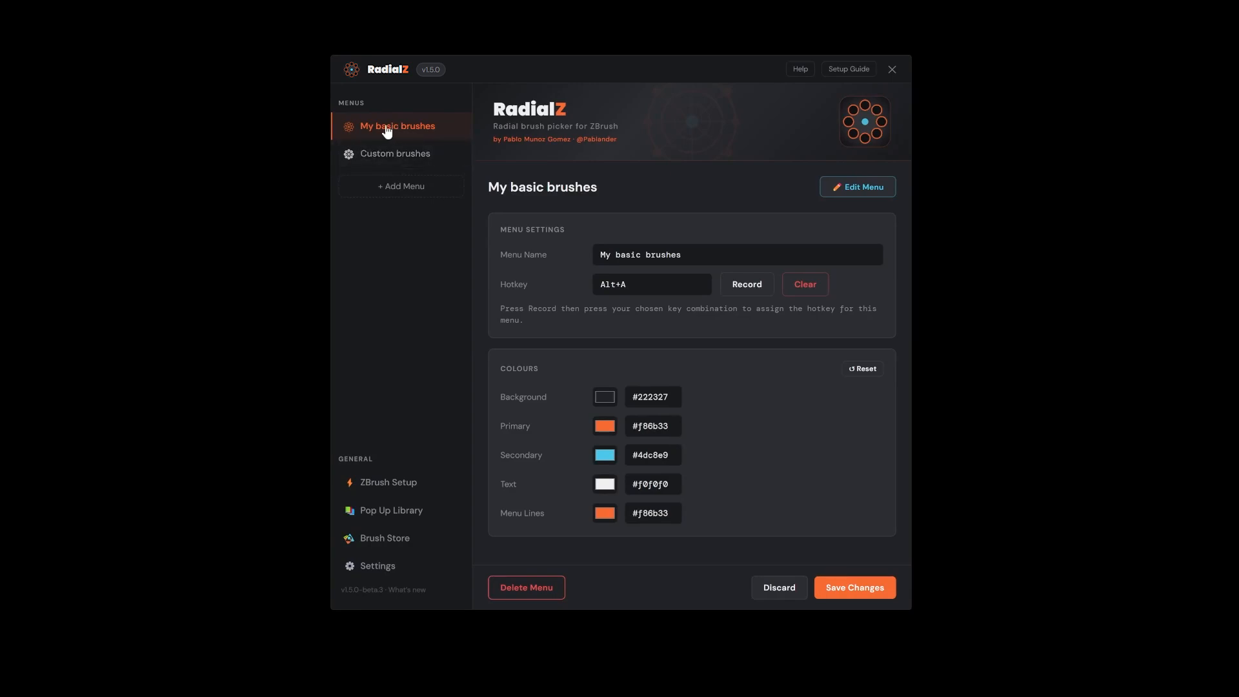
pyautogui.click(858, 188)
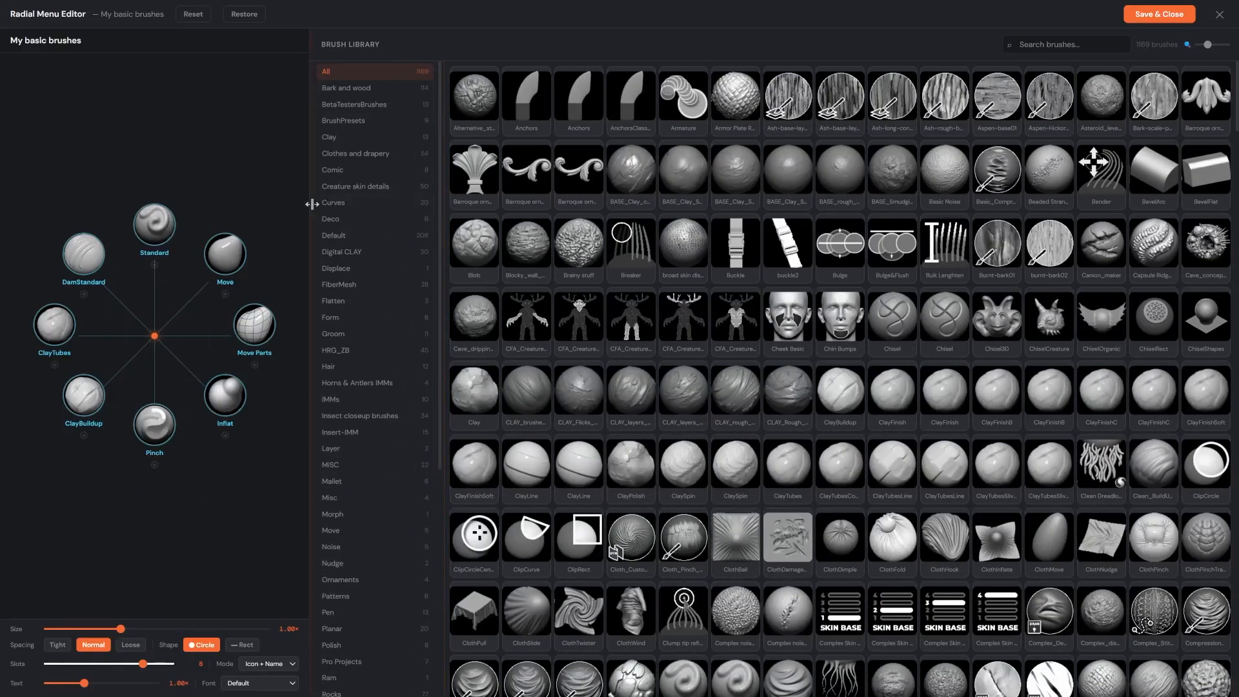
# Widen the radial menu canvas and enlarge the brush library thumbnails to their maximum size.
pyautogui.moveTo(310, 202); pyautogui.dragTo(473, 205)
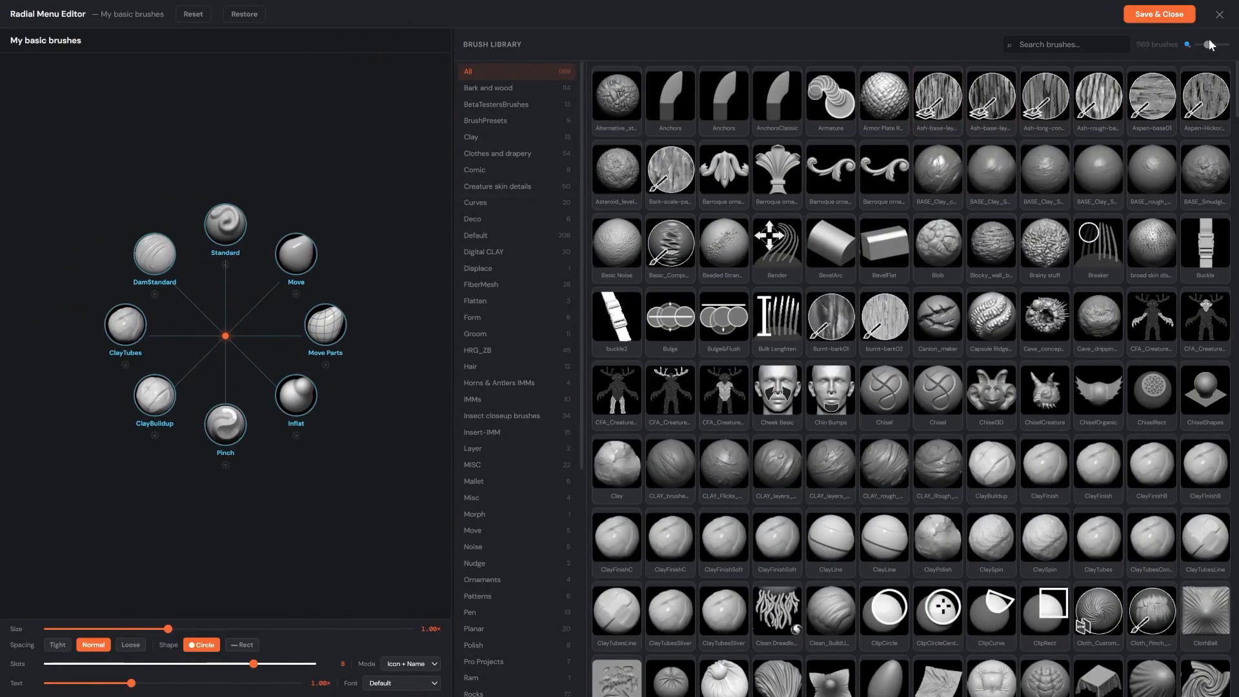
pyautogui.moveTo(1207, 45); pyautogui.dragTo(1224, 50)
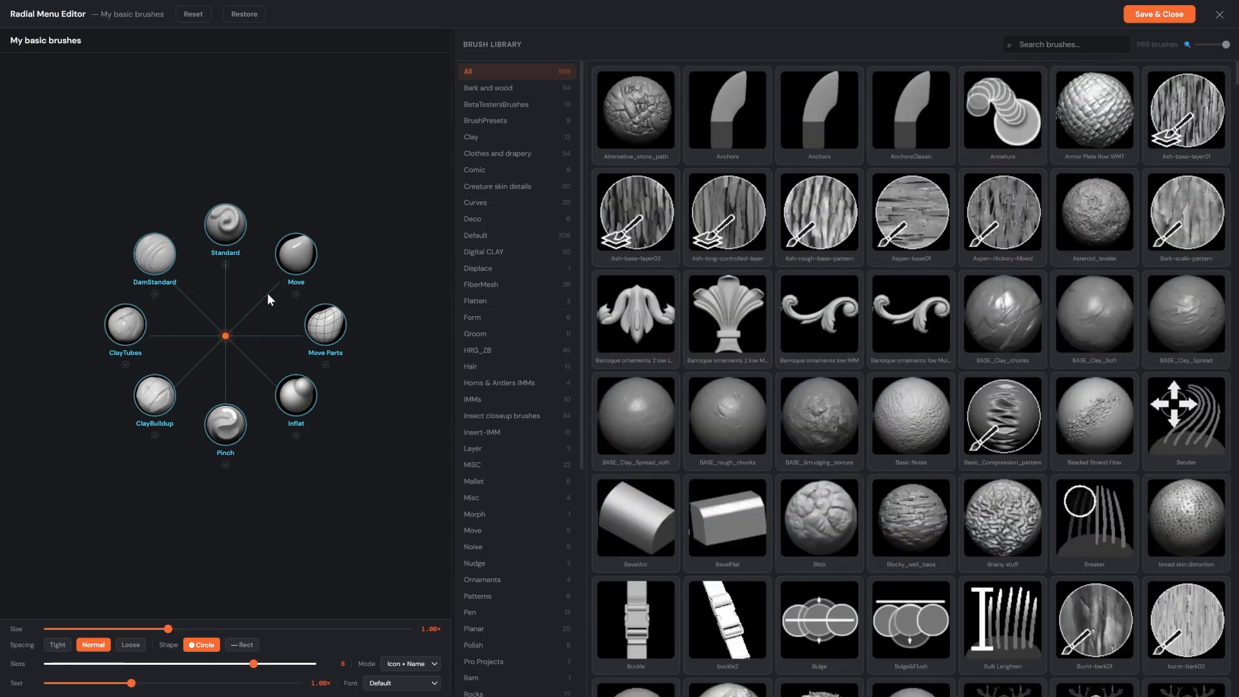
# Remove the Move Parts brush from slot 3 of the radial menu.
pyautogui.moveTo(305, 344)
pyautogui.moveTo(281, 292)
pyautogui.click(345, 305)
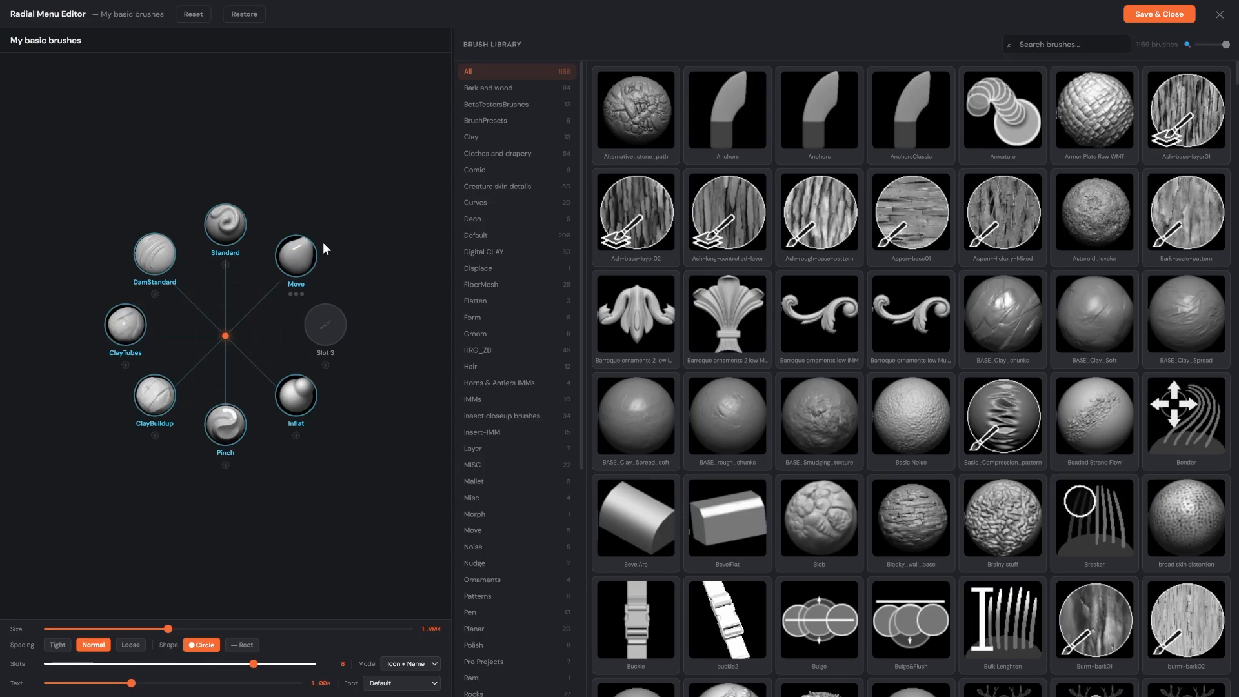
# Delete all three empty children from the Move slot's settings and return to the brush library.
pyautogui.moveTo(310, 259)
pyautogui.moveTo(296, 297)
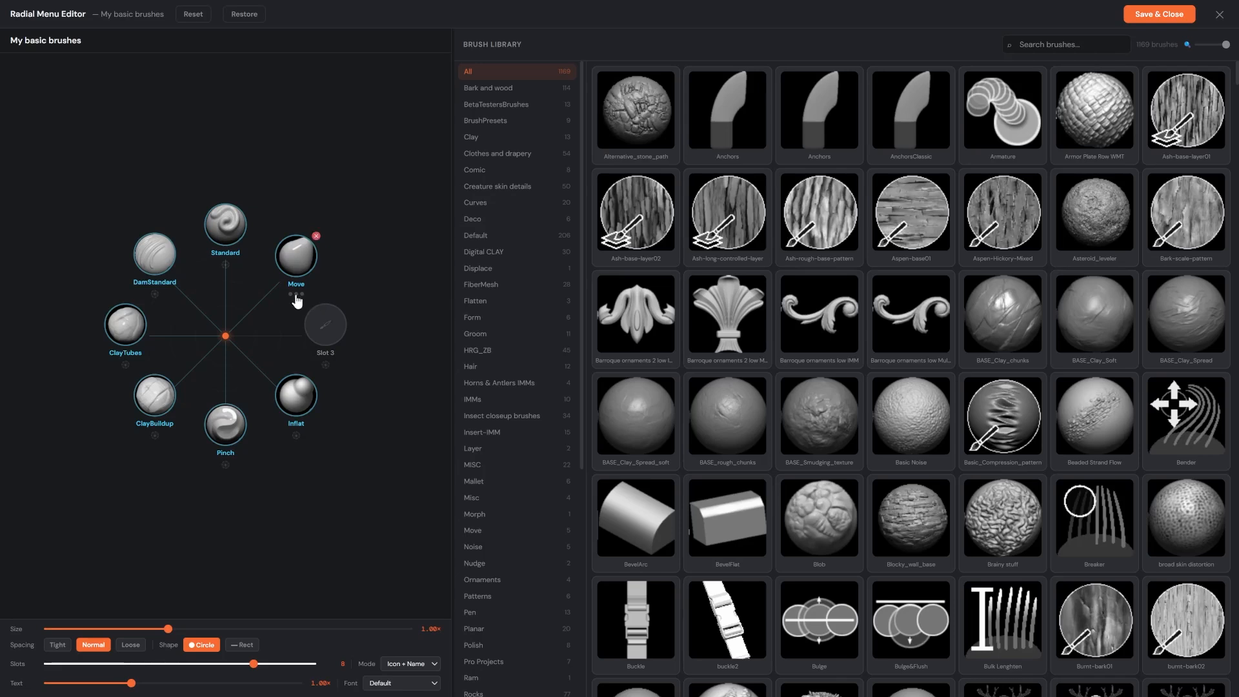
pyautogui.click(297, 261)
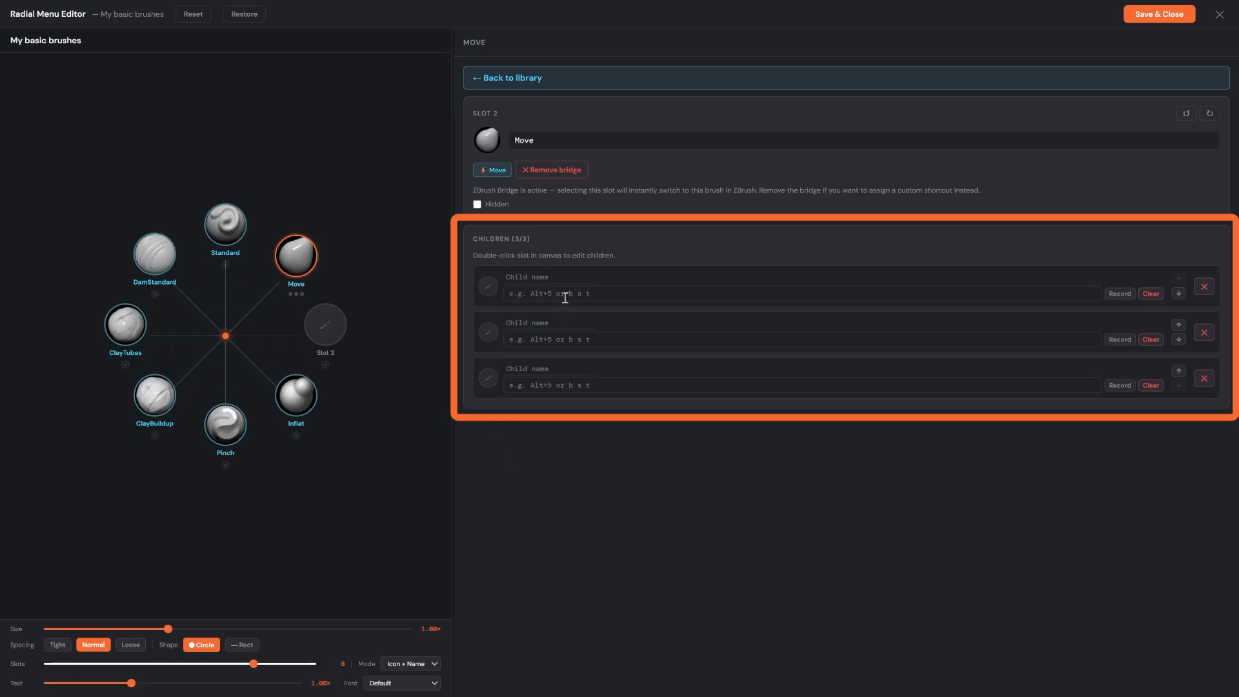
pyautogui.click(1204, 289)
pyautogui.click(1207, 242)
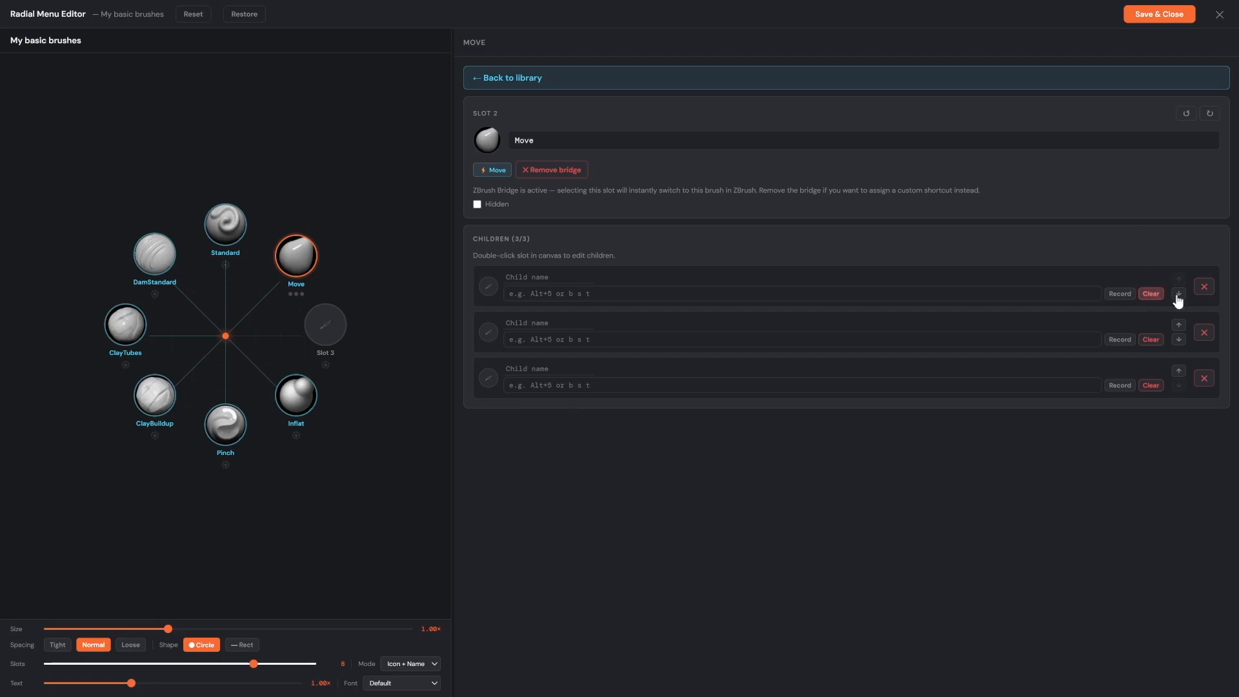
pyautogui.click(1204, 287)
pyautogui.click(1204, 287)
pyautogui.click(1204, 287)
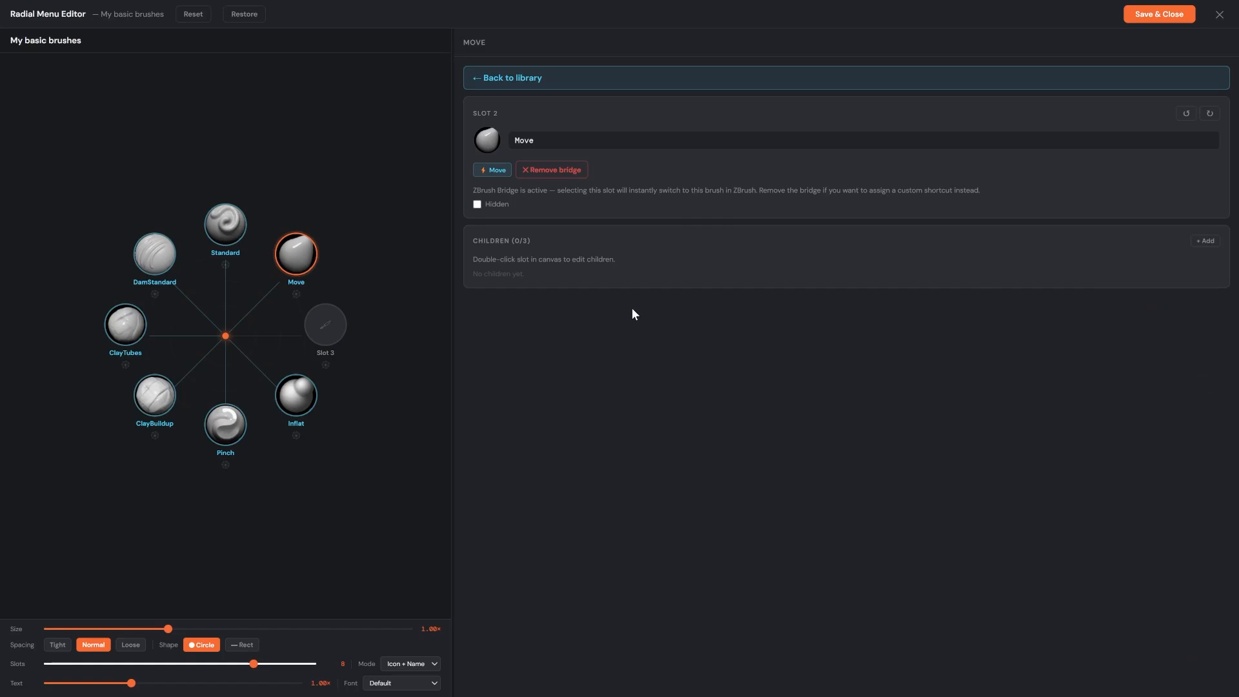
pyautogui.click(519, 80)
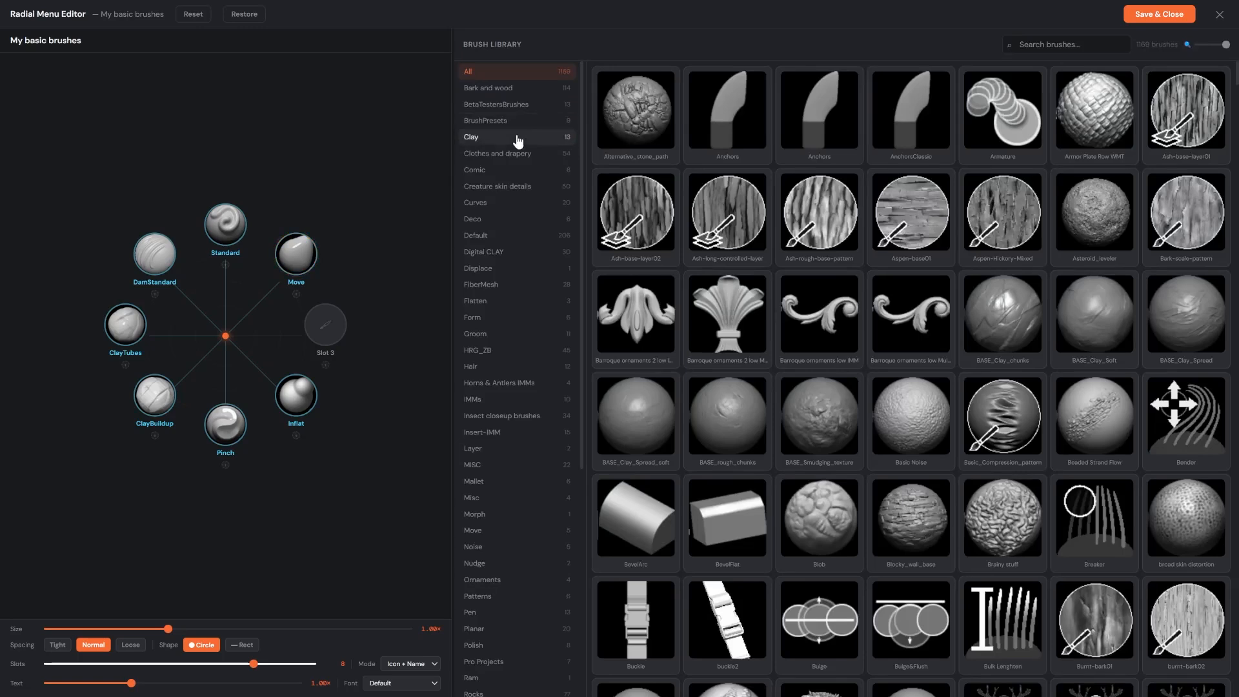
# Find Move Topological, Move Elastic and SnakeHook in the brush library and assign them as children of the Move slot.
pyautogui.doubleClick(300, 256)
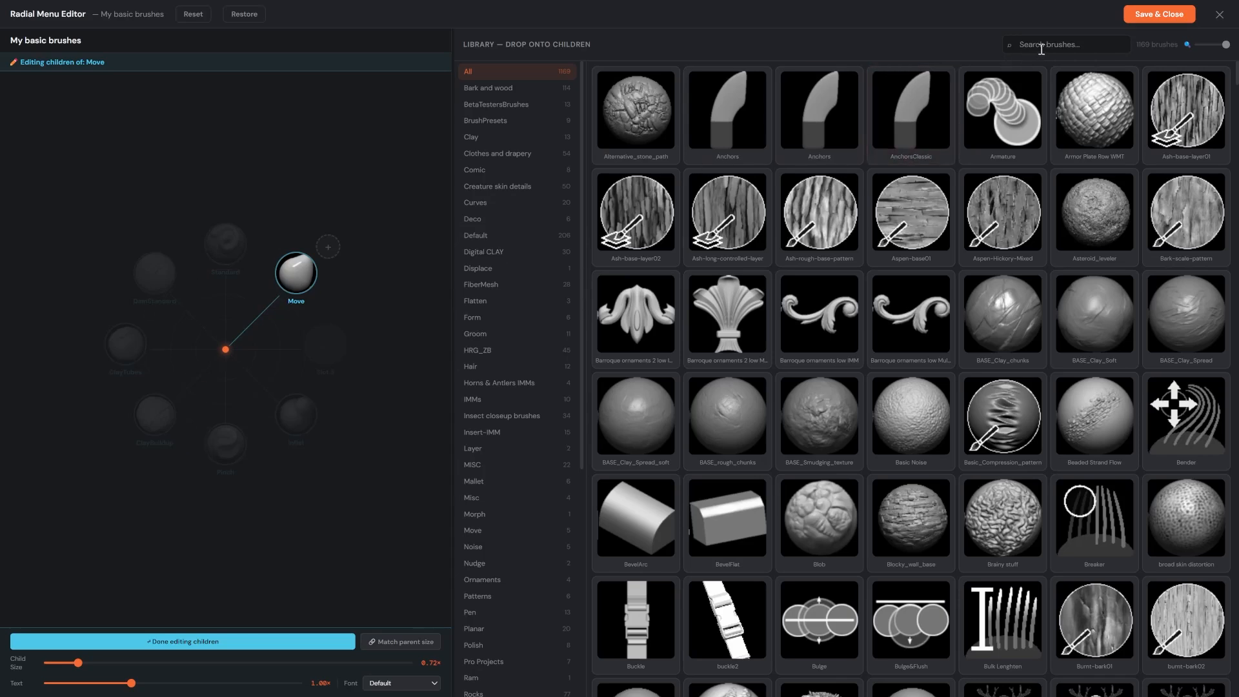
pyautogui.write('move')
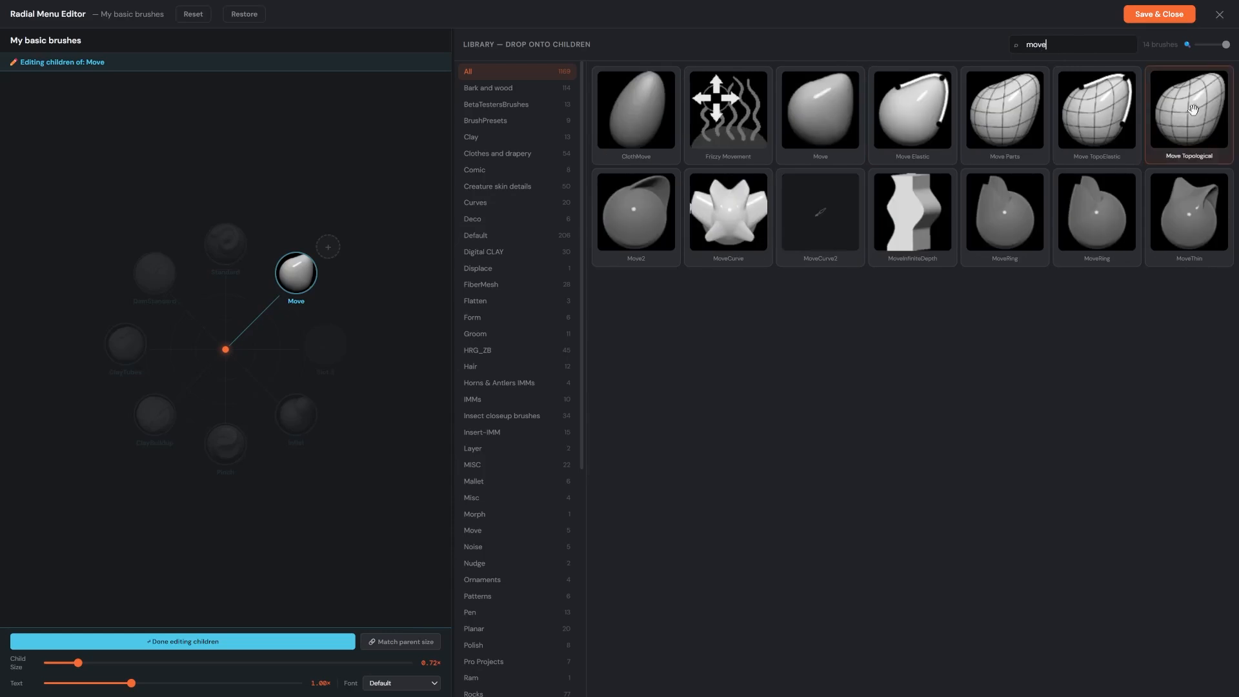
pyautogui.moveTo(1189, 109); pyautogui.dragTo(328, 246)
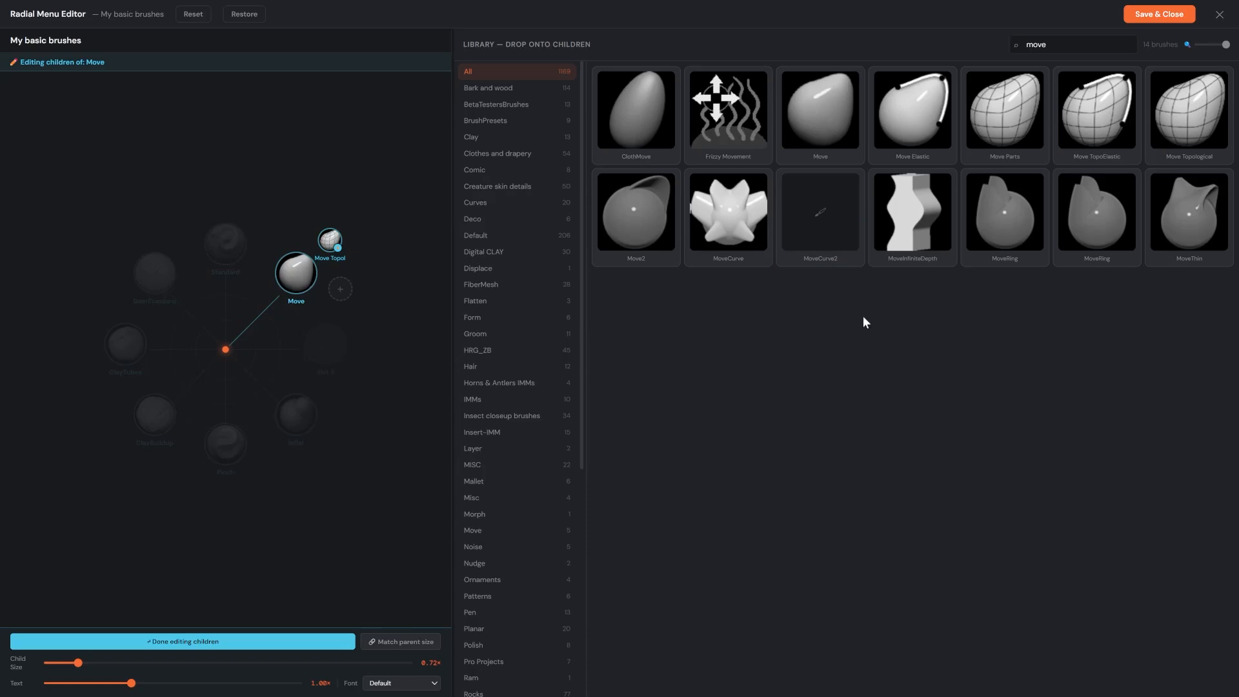
pyautogui.moveTo(923, 110)
pyautogui.mouseDown()
pyautogui.moveTo(645, 223)
pyautogui.moveTo(342, 297)
pyautogui.mouseUp()
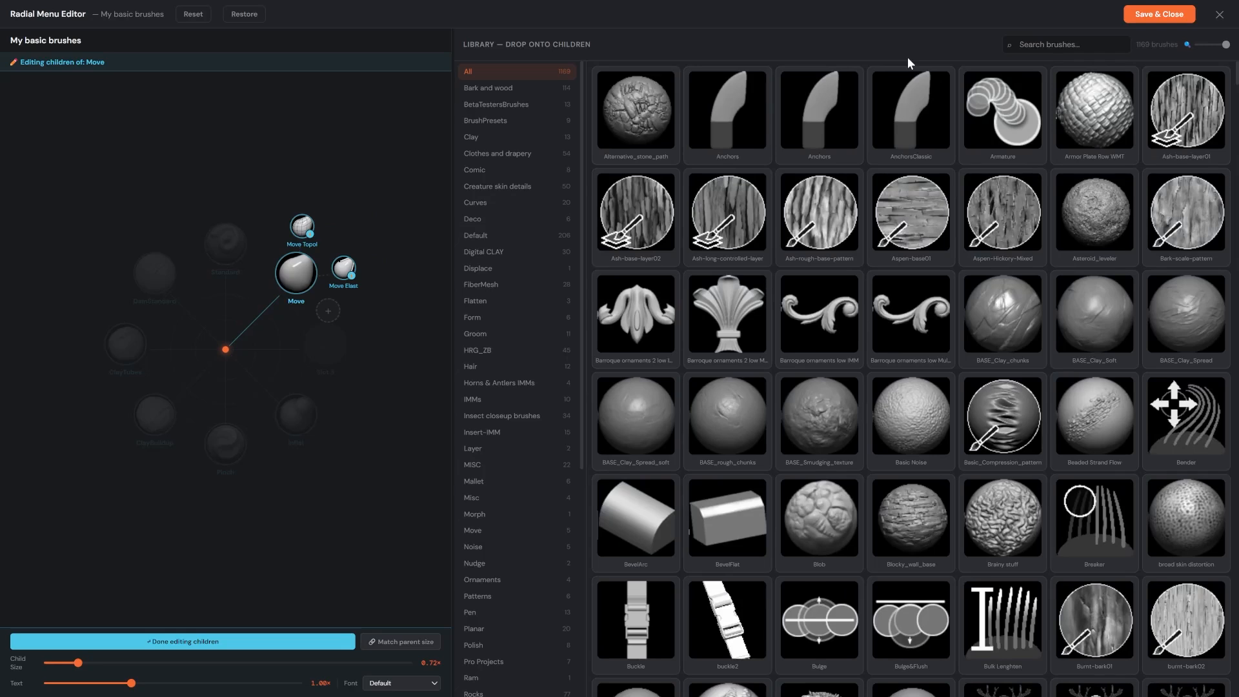
pyautogui.write('snak')
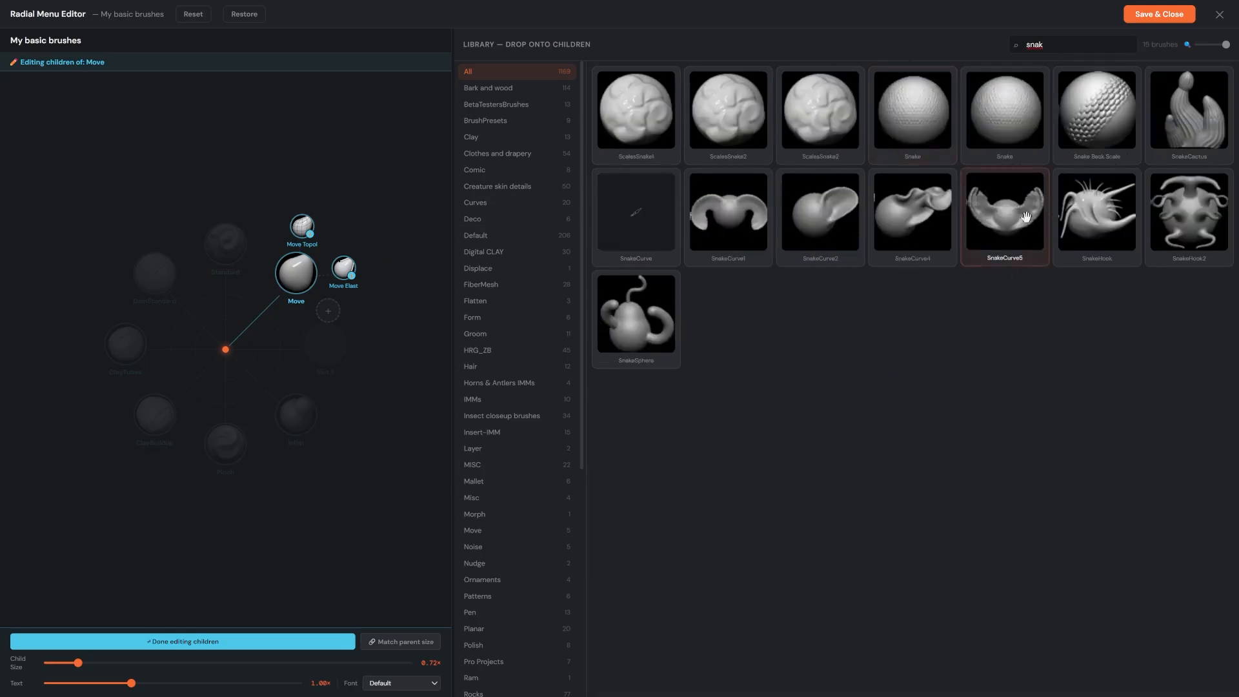
pyautogui.moveTo(1097, 216); pyautogui.dragTo(337, 329)
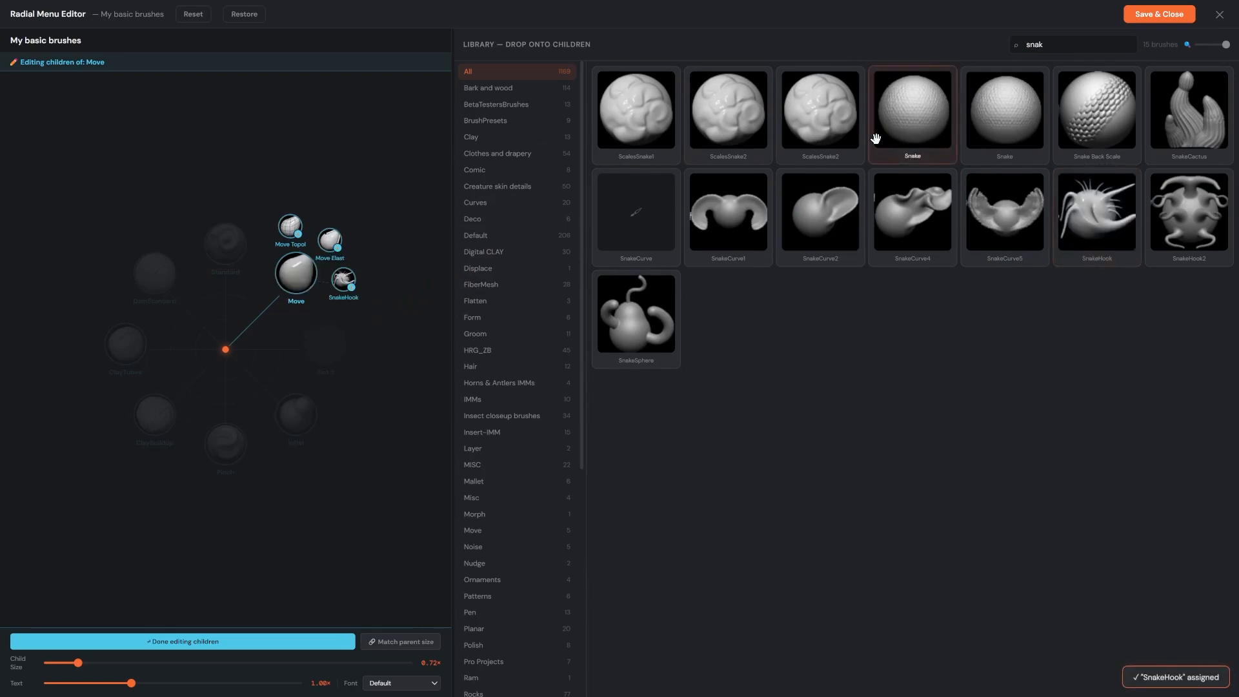
# Match the Move slot's children to the parent size, finish editing them, and save and close the menu.
pyautogui.moveTo(294, 245)
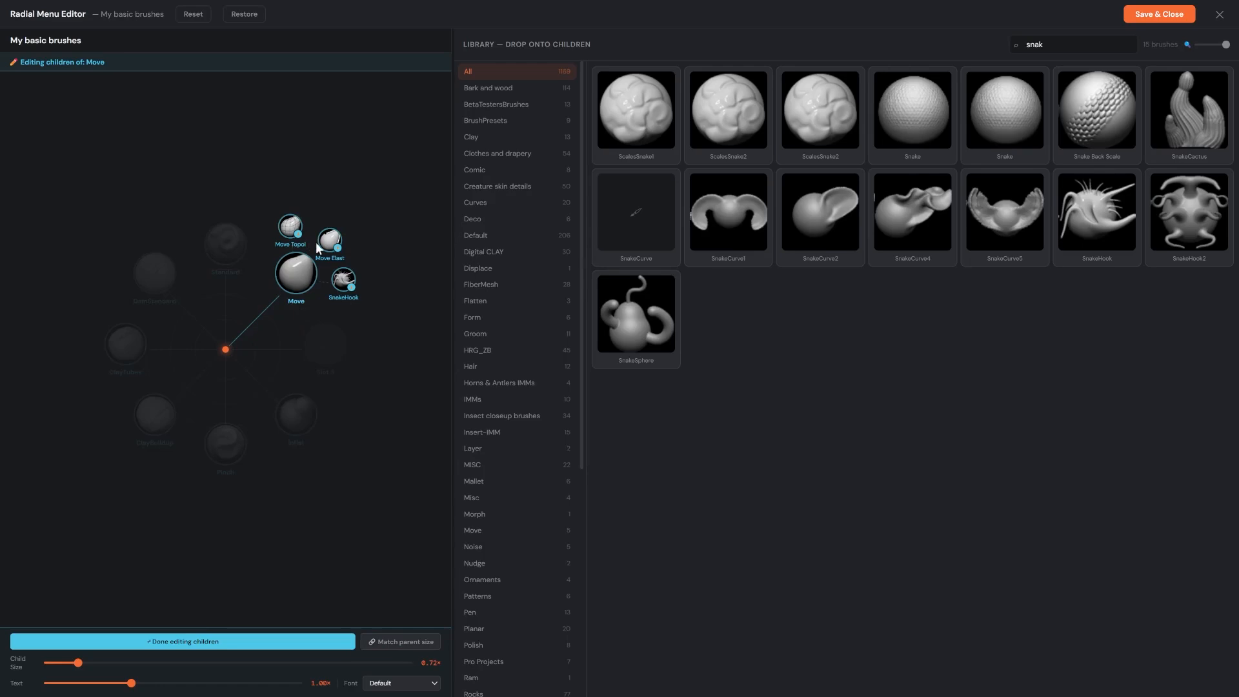
pyautogui.click(395, 642)
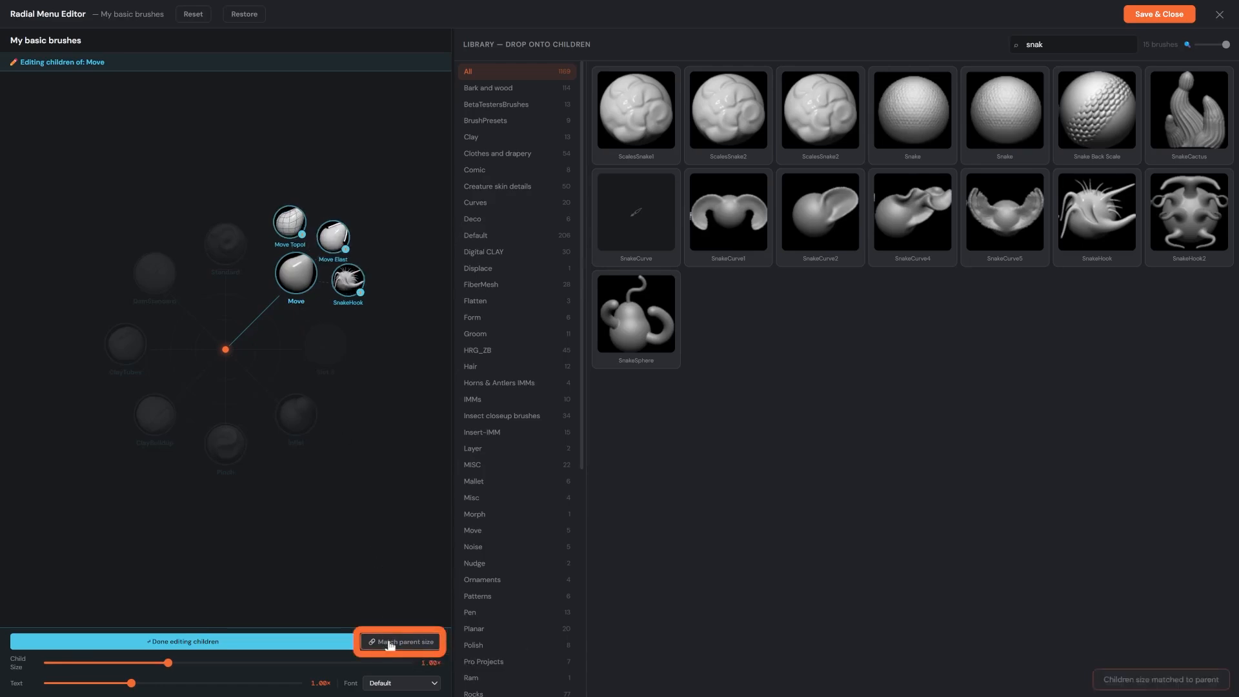
pyautogui.click(184, 641)
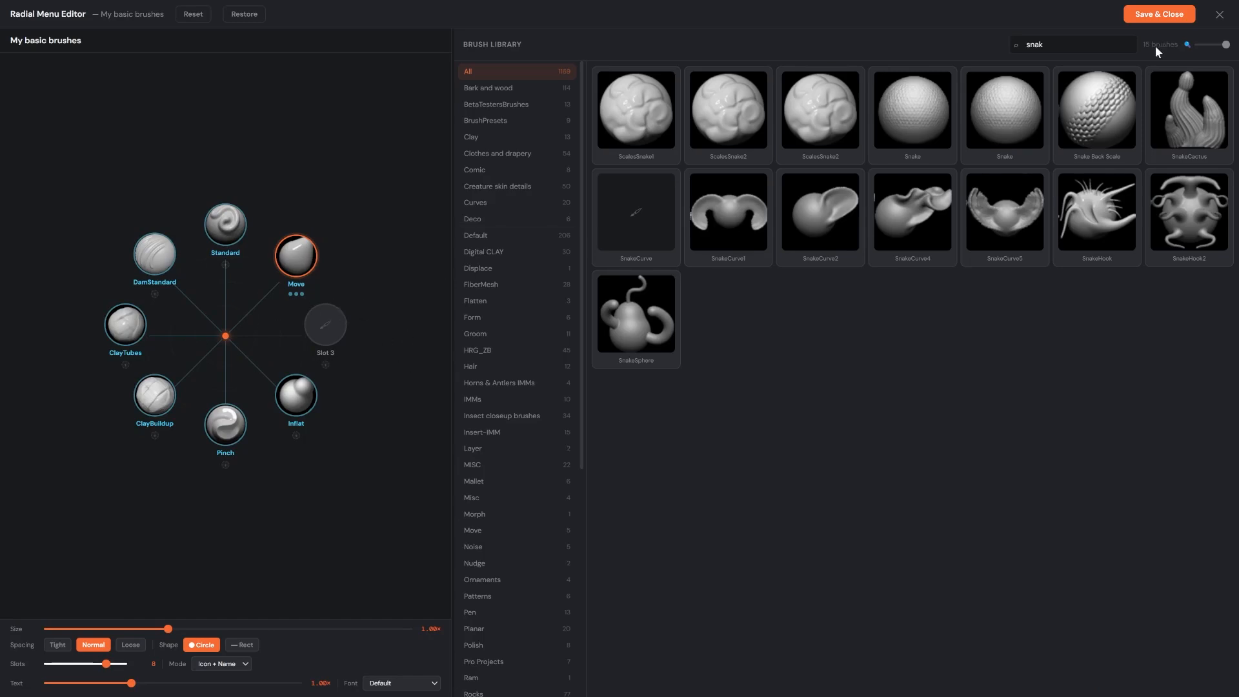
pyautogui.click(1164, 16)
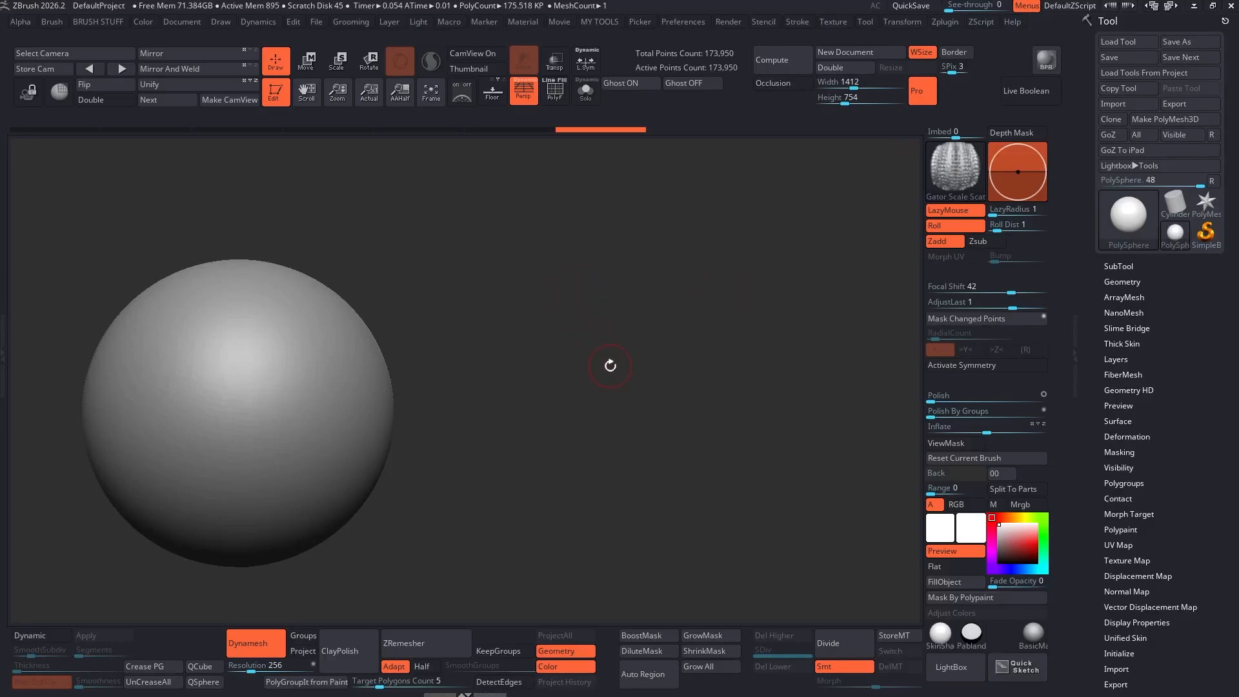
# Choose the Move brush from the My basic brushes radial menu and pull a spike out of the sphere's upper-right side.
pyautogui.press('F1')
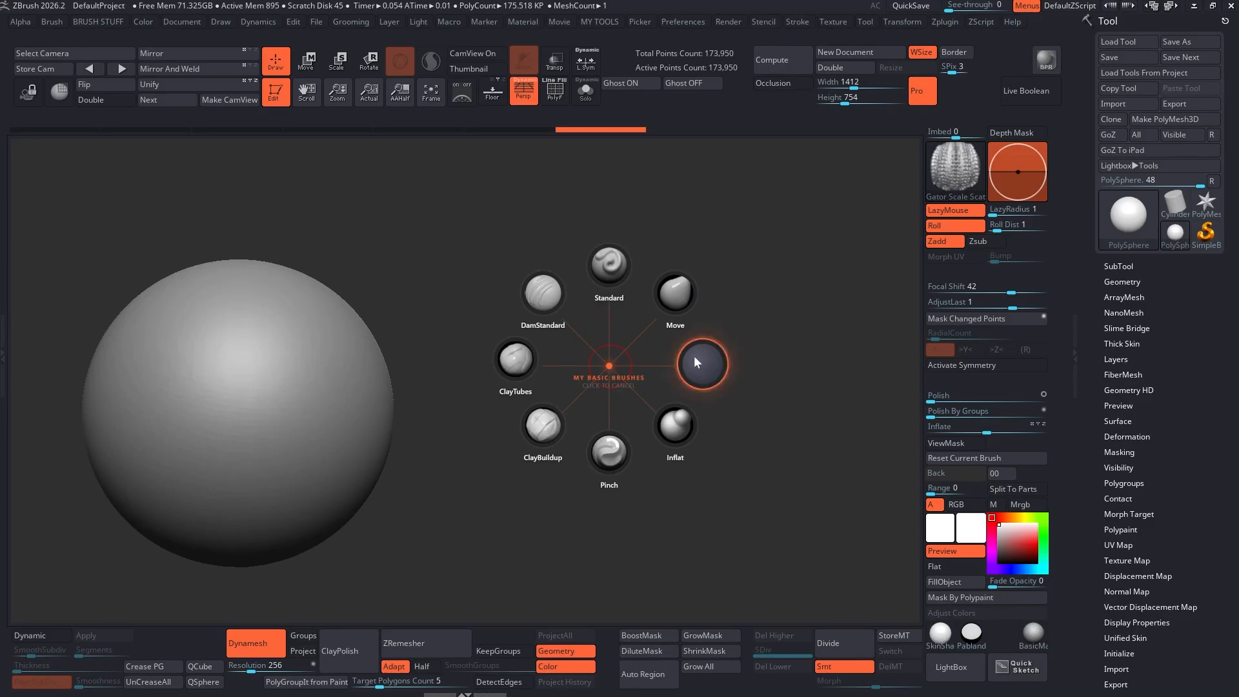
pyautogui.moveTo(675, 294)
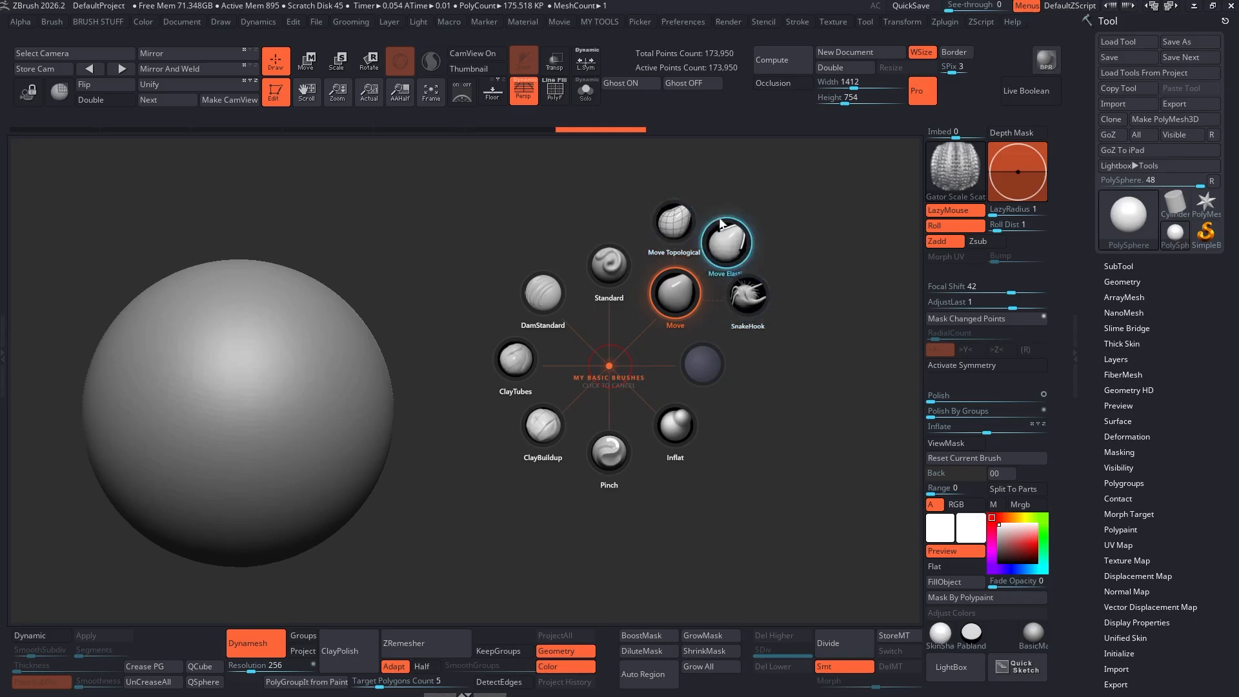
pyautogui.click(675, 294)
pyautogui.press('space')
pyautogui.moveTo(382, 308); pyautogui.dragTo(477, 225)
# Choose the Move Topological child brush from the radial menu and stretch the spike's tip further outward.
pyautogui.press('b')
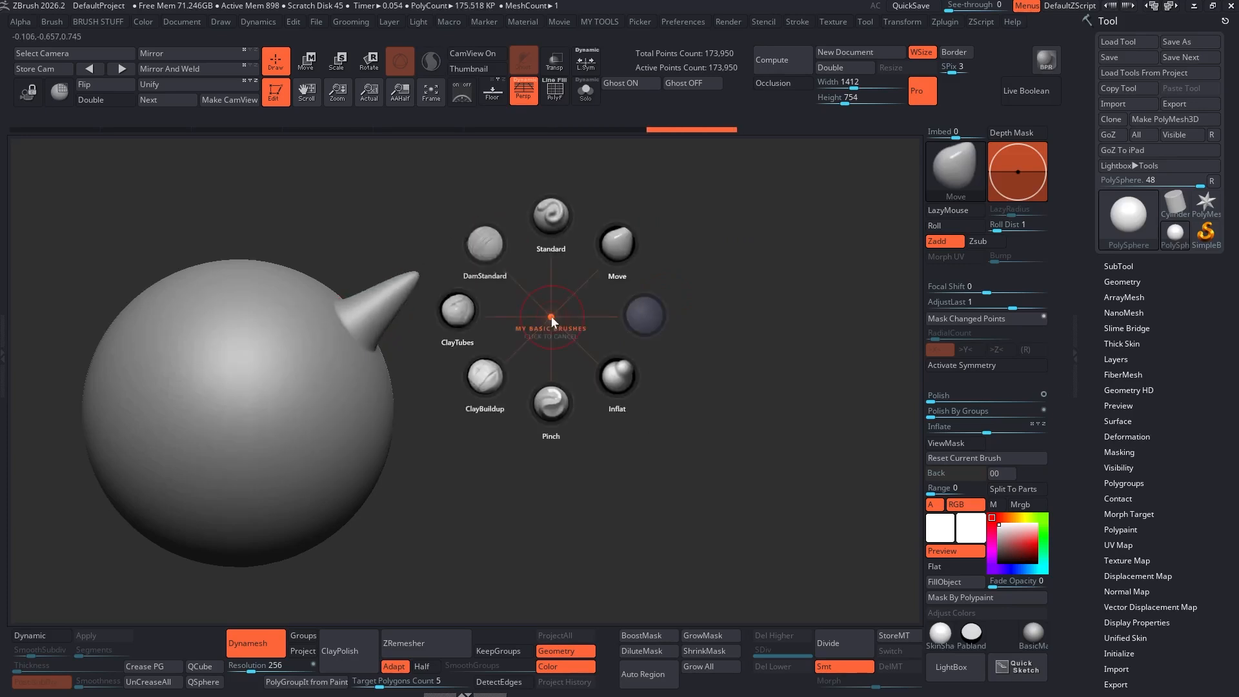
pyautogui.moveTo(609, 258)
pyautogui.click(615, 169)
pyautogui.moveTo(415, 277); pyautogui.dragTo(459, 253)
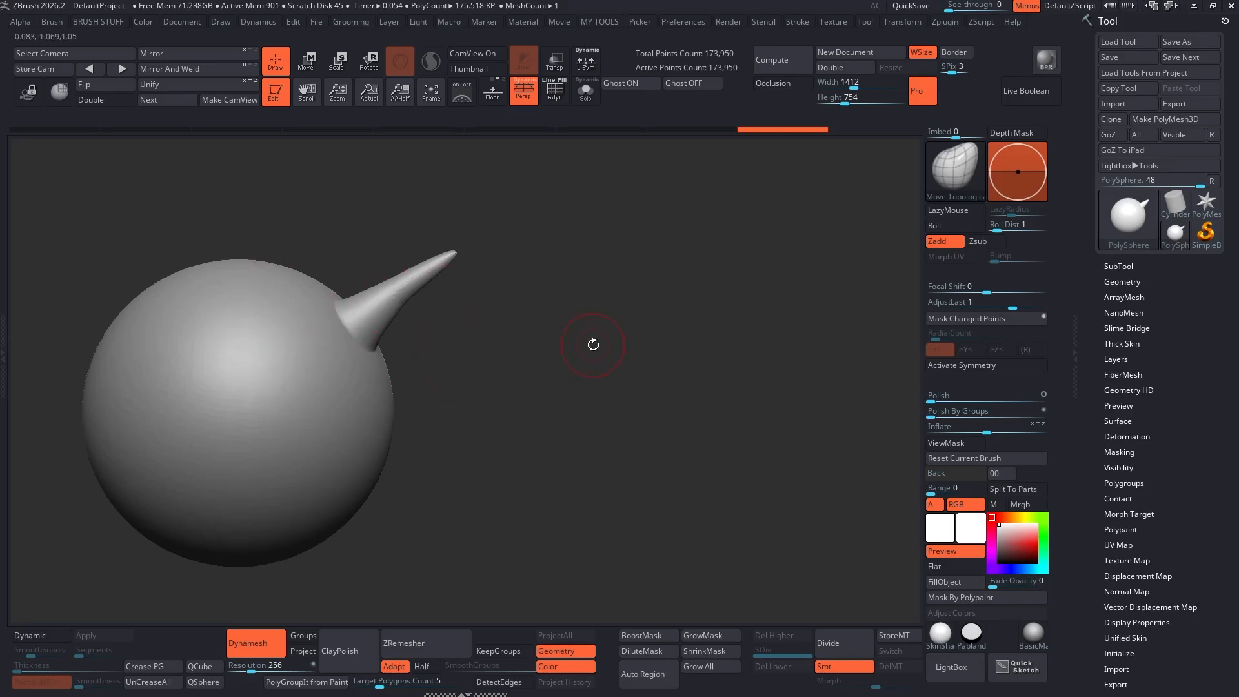
# Choose the Move Elastic child brush from the radial menu and pull a thicker horn from the sphere below the spike.
pyautogui.press('b')
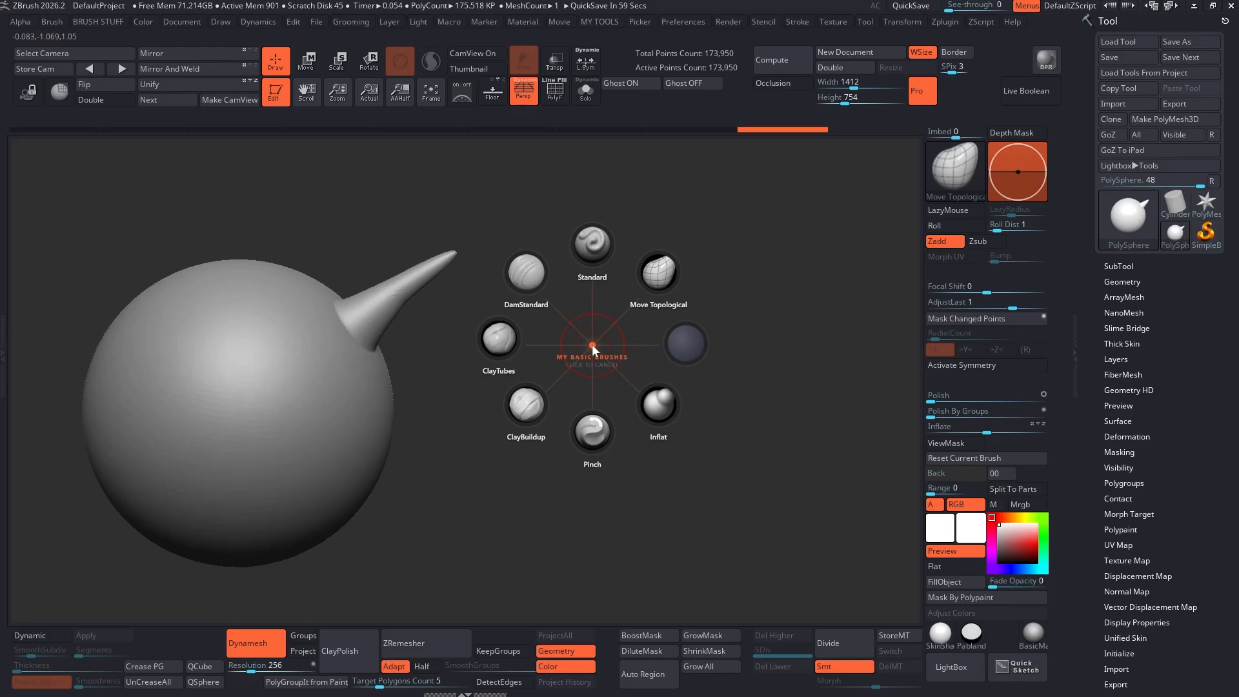
pyautogui.moveTo(677, 277)
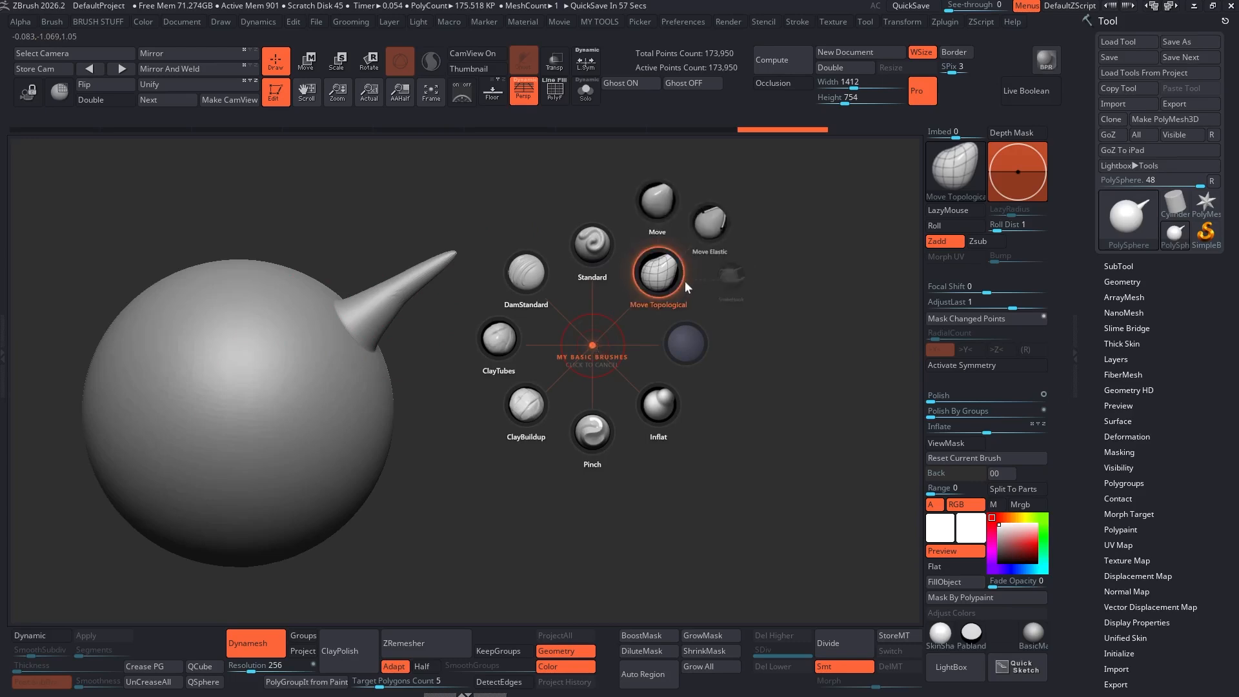
pyautogui.click(713, 218)
pyautogui.press('space')
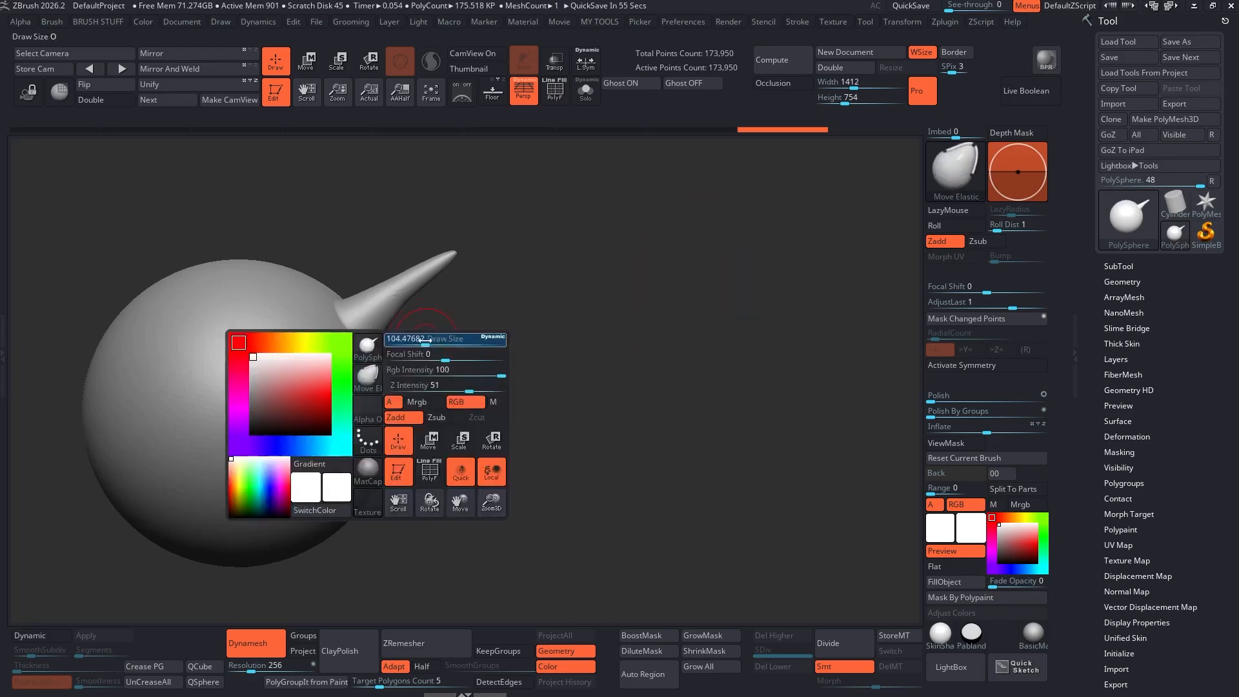
pyautogui.moveTo(376, 385)
pyautogui.mouseDown()
pyautogui.moveTo(459, 335)
pyautogui.moveTo(445, 317)
pyautogui.moveTo(486, 338)
pyautogui.moveTo(435, 357)
pyautogui.moveTo(452, 349)
pyautogui.mouseUp()
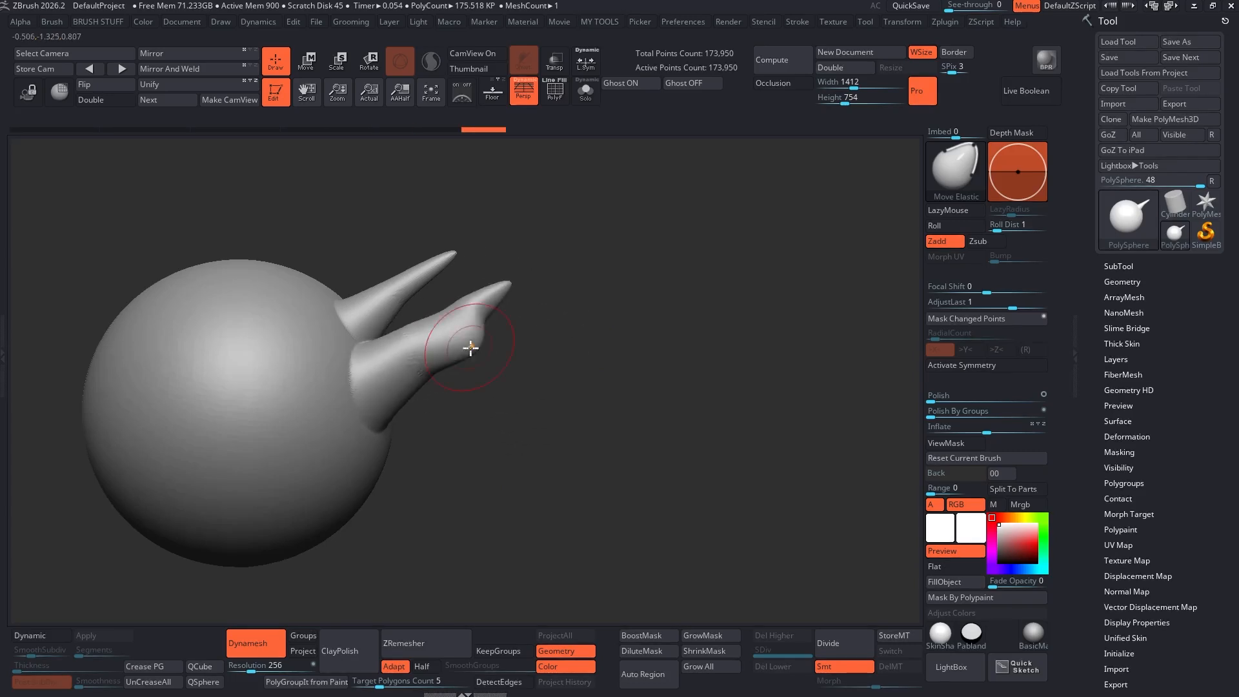
# Choose the SnakeHook child brush from the radial menu, enable Sculptris Pro, and pull two long tendrils from the sphere above and below the horns.
pyautogui.press('space')
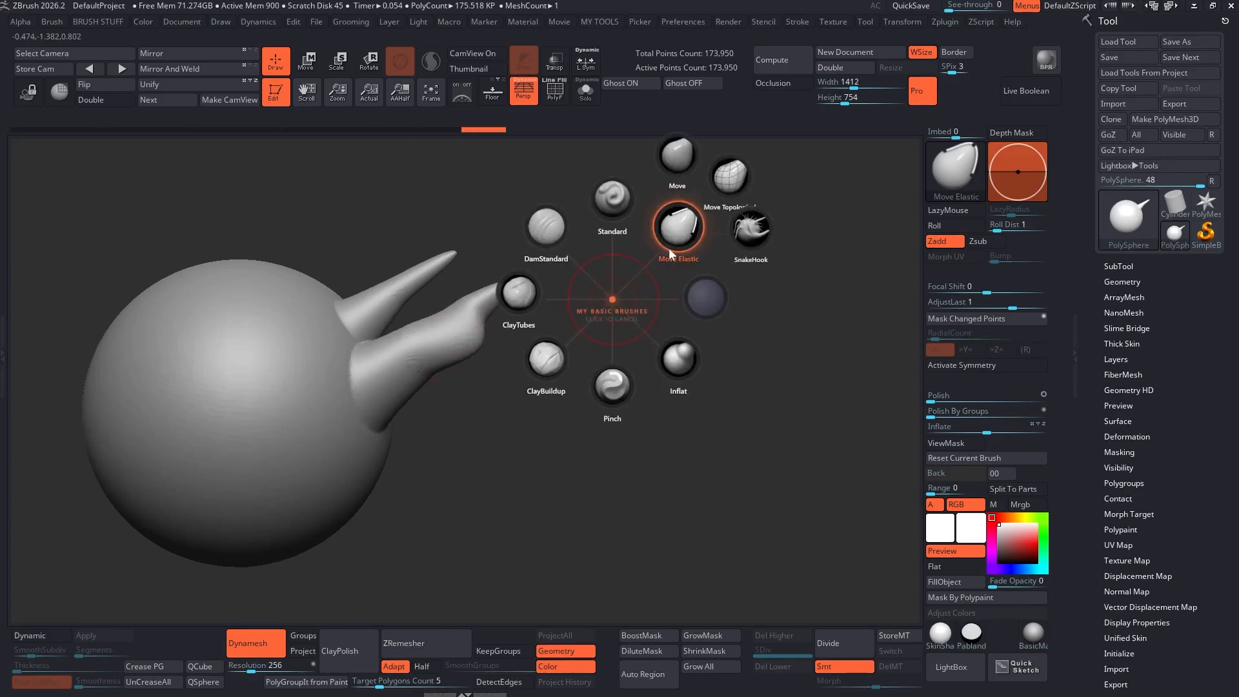
pyautogui.click(759, 226)
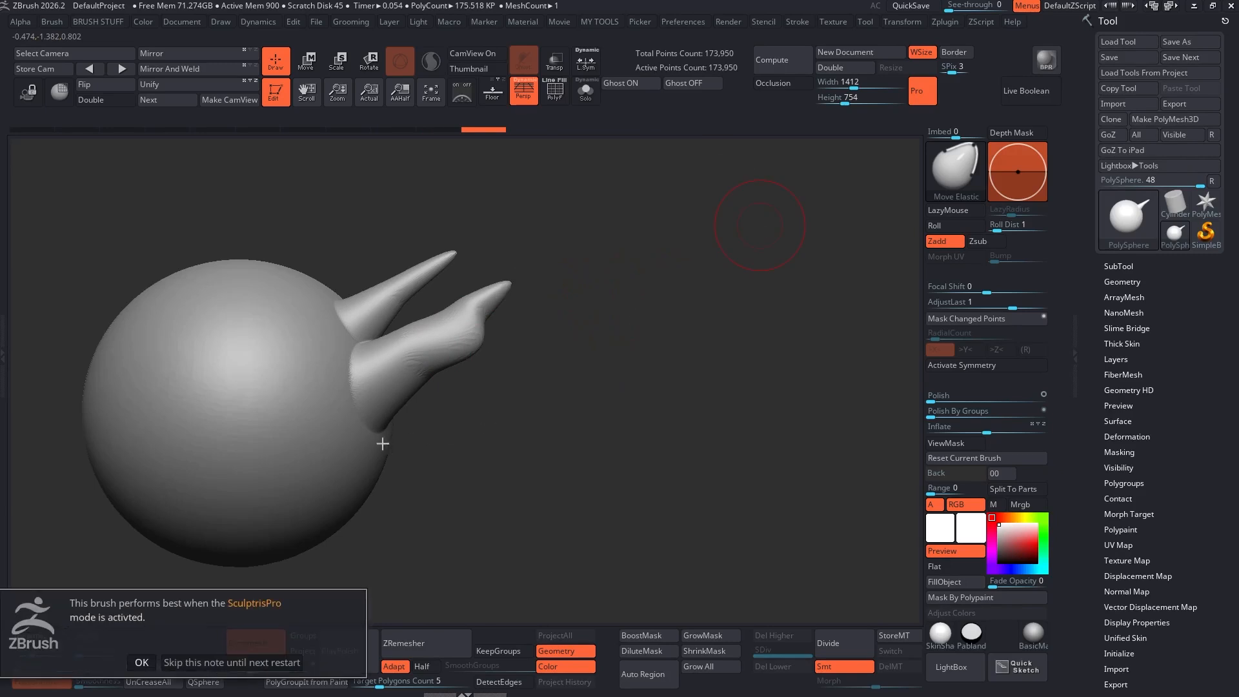
pyautogui.click(200, 662)
pyautogui.click(430, 57)
pyautogui.moveTo(381, 413); pyautogui.dragTo(601, 346)
pyautogui.moveTo(316, 304)
pyautogui.mouseDown()
pyautogui.moveTo(443, 215)
pyautogui.moveTo(541, 200)
pyautogui.mouseUp()
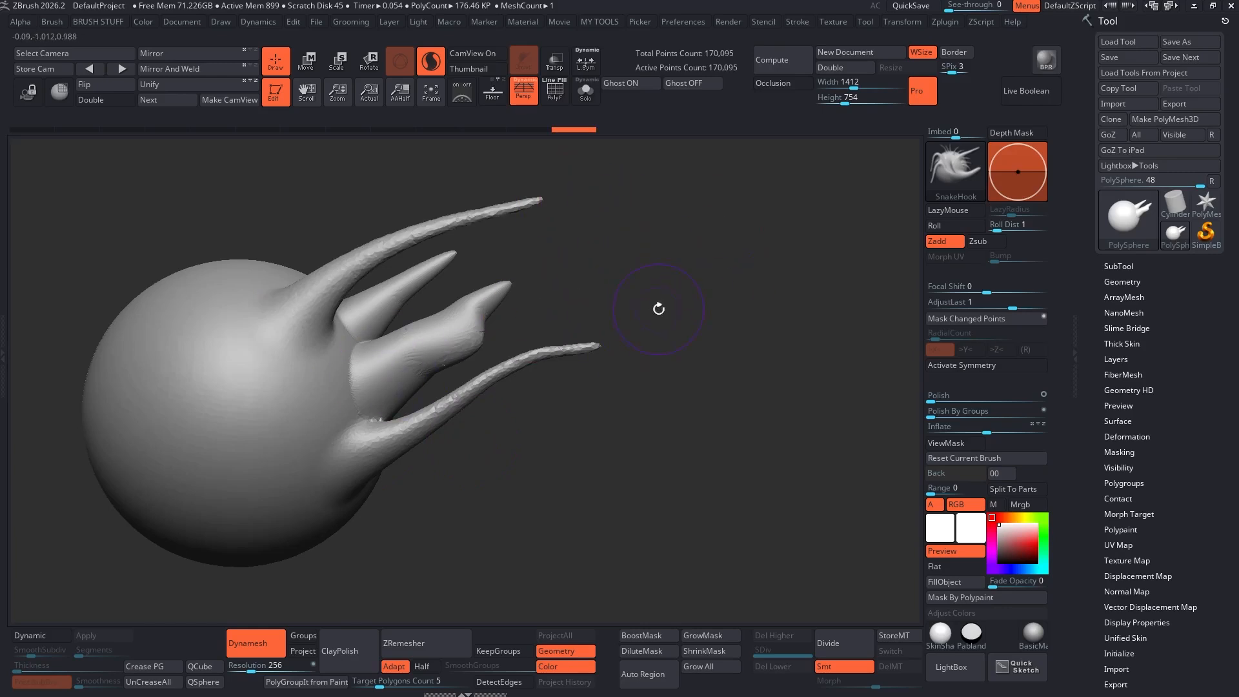
# Pull a third SnakeHook tendril outward from the sphere's upper side, above the existing ones.
pyautogui.press('space')
pyautogui.moveTo(738, 224)
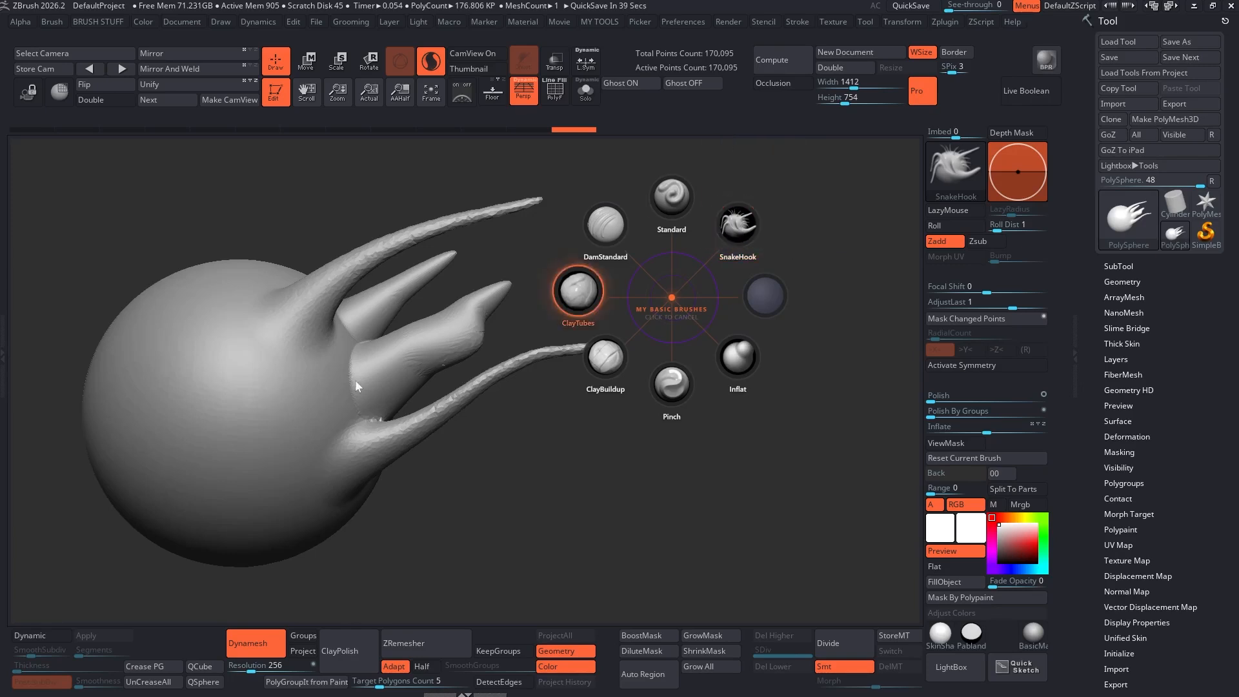
pyautogui.keyDown('alt'); pyautogui.moveTo(355, 382); pyautogui.dragTo(418, 377, button='right'); pyautogui.keyUp('alt')
pyautogui.moveTo(408, 255)
pyautogui.keyDown('alt'); pyautogui.mouseDown(button='right')
pyautogui.moveTo(502, 318)
pyautogui.moveTo(478, 335)
pyautogui.mouseUp(button='right'); pyautogui.keyUp('alt')
pyautogui.moveTo(451, 325)
pyautogui.mouseDown()
pyautogui.moveTo(523, 259)
pyautogui.moveTo(653, 209)
pyautogui.mouseUp()
# Choose the ClayTubes brush from the radial menu and build up broad clay strips across the sphere's upper-left surface.
pyautogui.press('space')
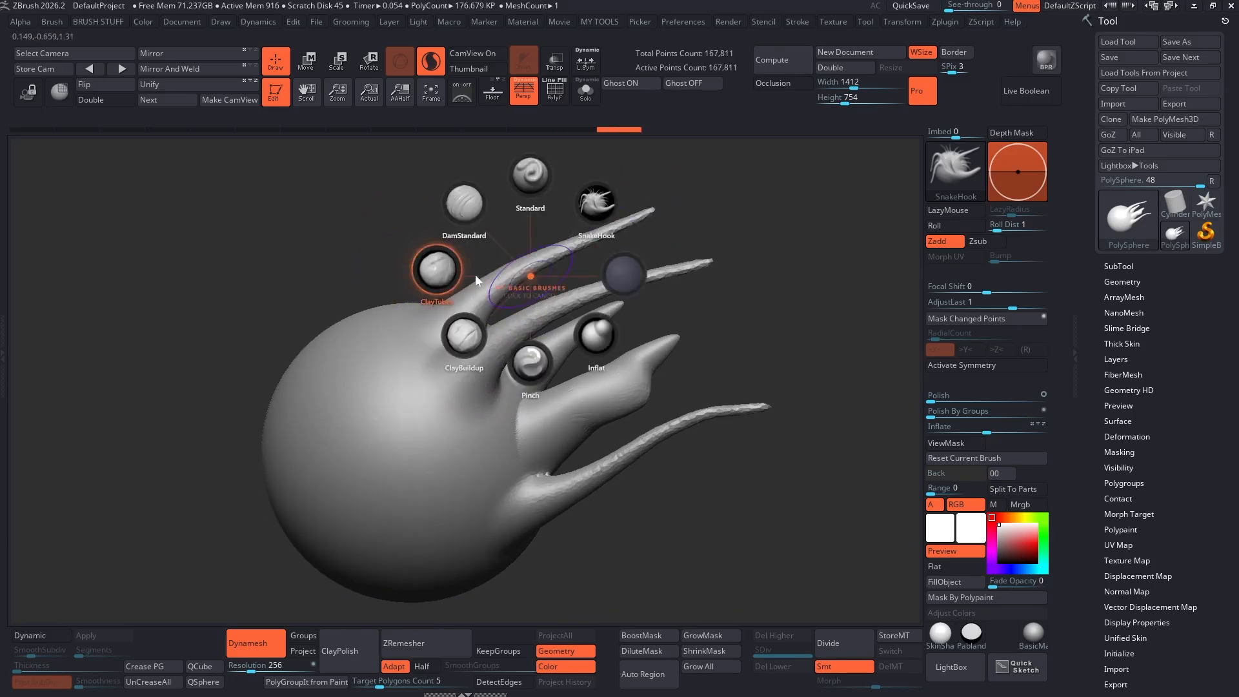
pyautogui.click(442, 271)
pyautogui.moveTo(429, 312)
pyautogui.mouseDown()
pyautogui.moveTo(328, 367)
pyautogui.moveTo(346, 367)
pyautogui.mouseUp()
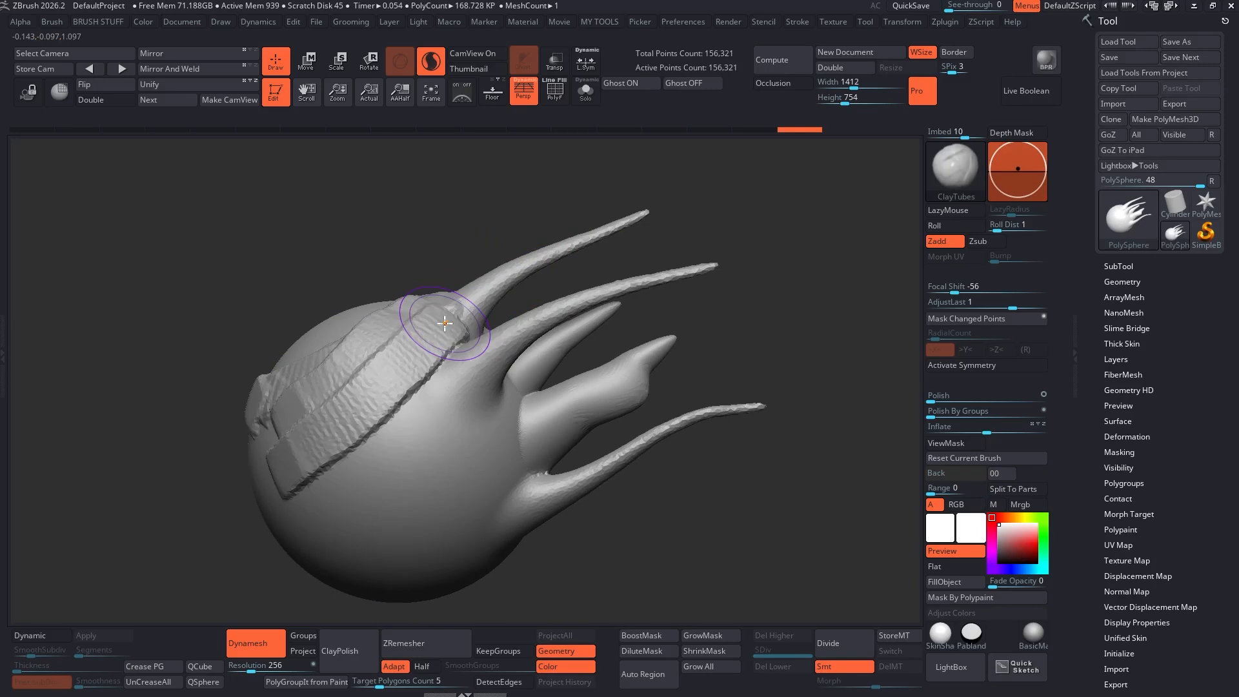
# Return to the SnakeHook brush from the radial menu and pull more spikes out of the clay-covered upper area.
pyautogui.press('space')
pyautogui.click(504, 253)
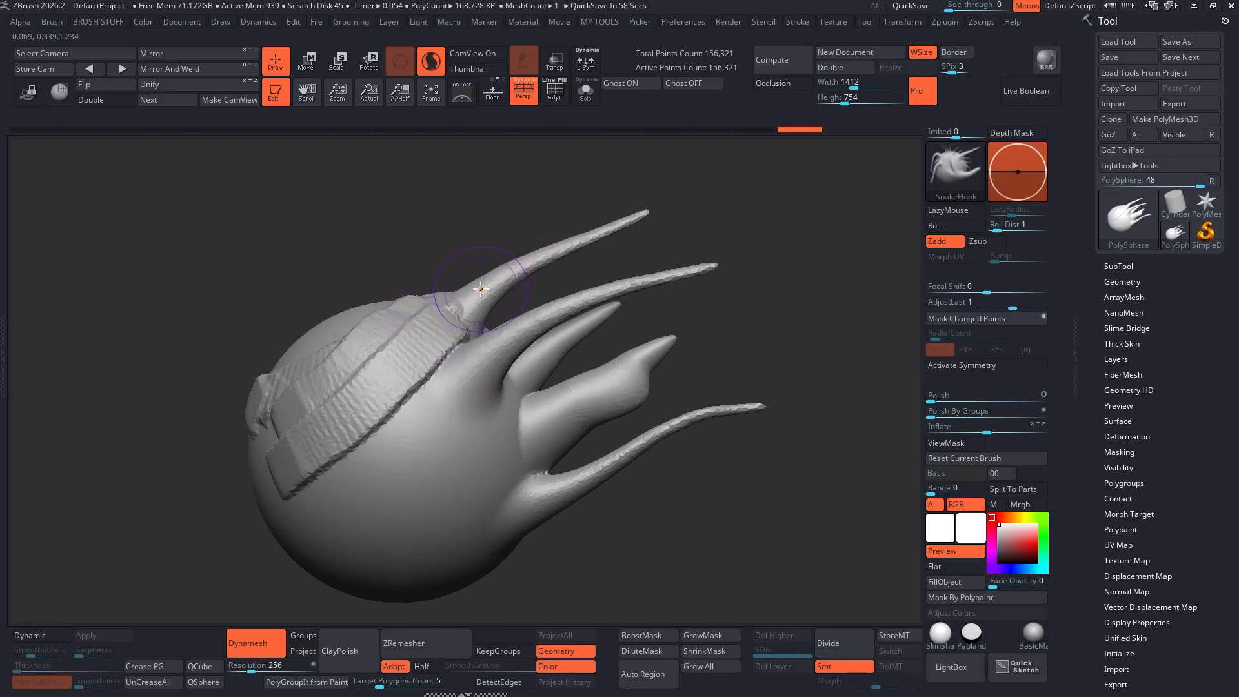
pyautogui.moveTo(432, 320); pyautogui.dragTo(599, 221)
pyautogui.hotkey('ctrl', 'z')
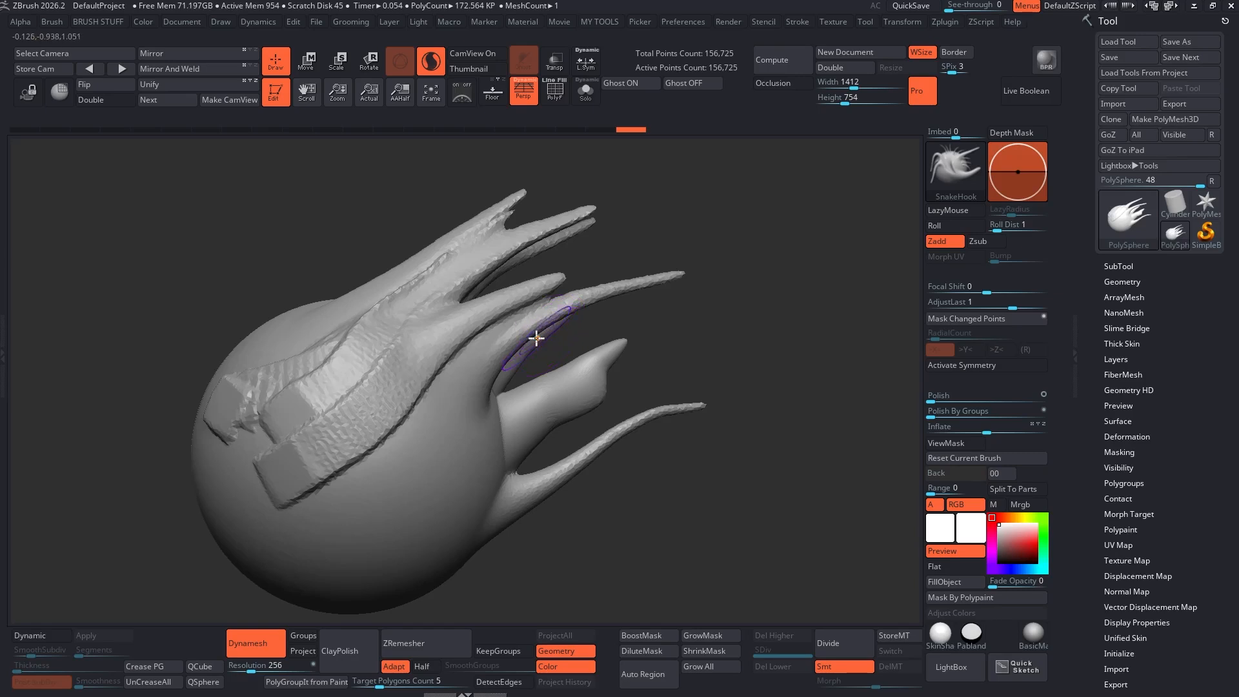
# Choose the Move brush from the SnakeHook slot's children and raise two bumps along the top of the sphere.
pyautogui.press('space')
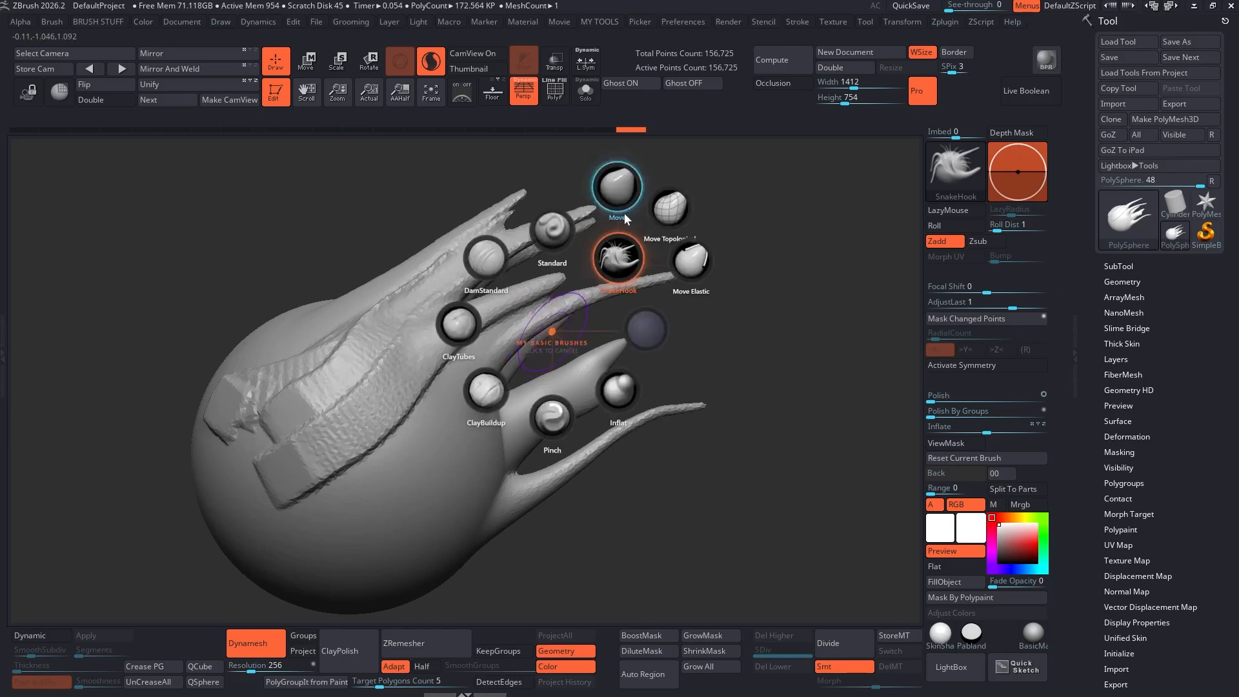
pyautogui.click(620, 193)
pyautogui.moveTo(328, 319); pyautogui.dragTo(313, 278)
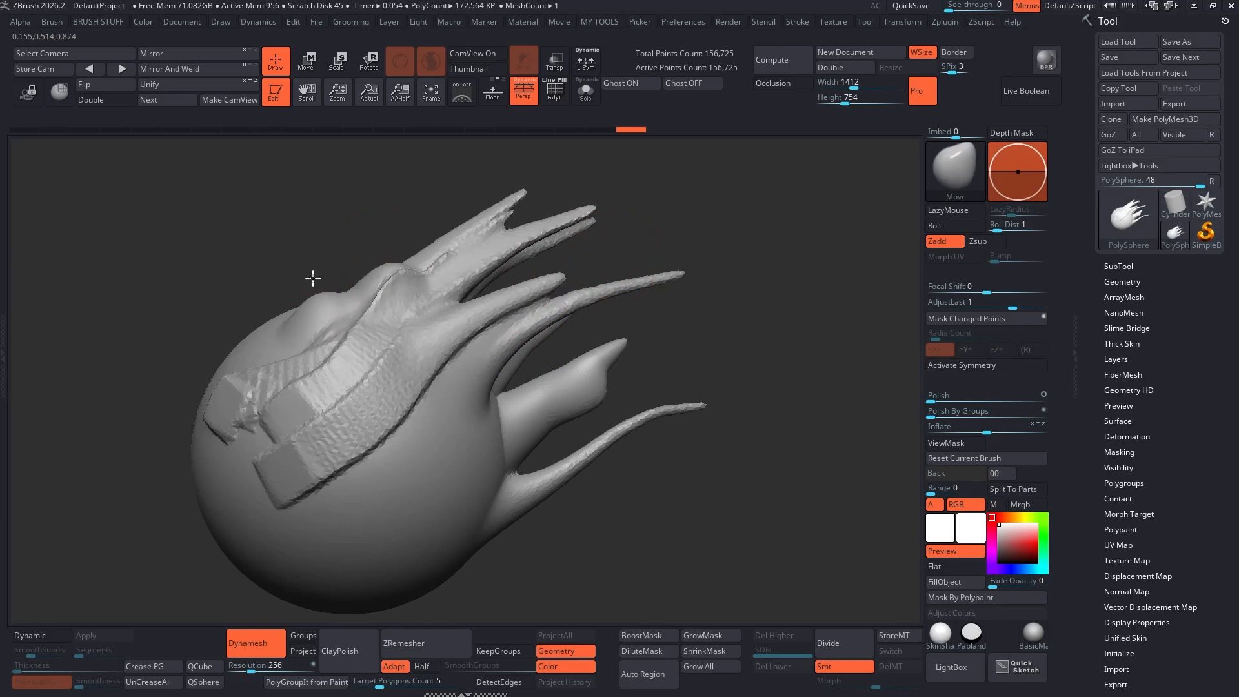
pyautogui.moveTo(385, 292); pyautogui.dragTo(405, 248)
# Swap the radial menu slot's active brush to SnakeHook and back to Move.
pyautogui.press('space')
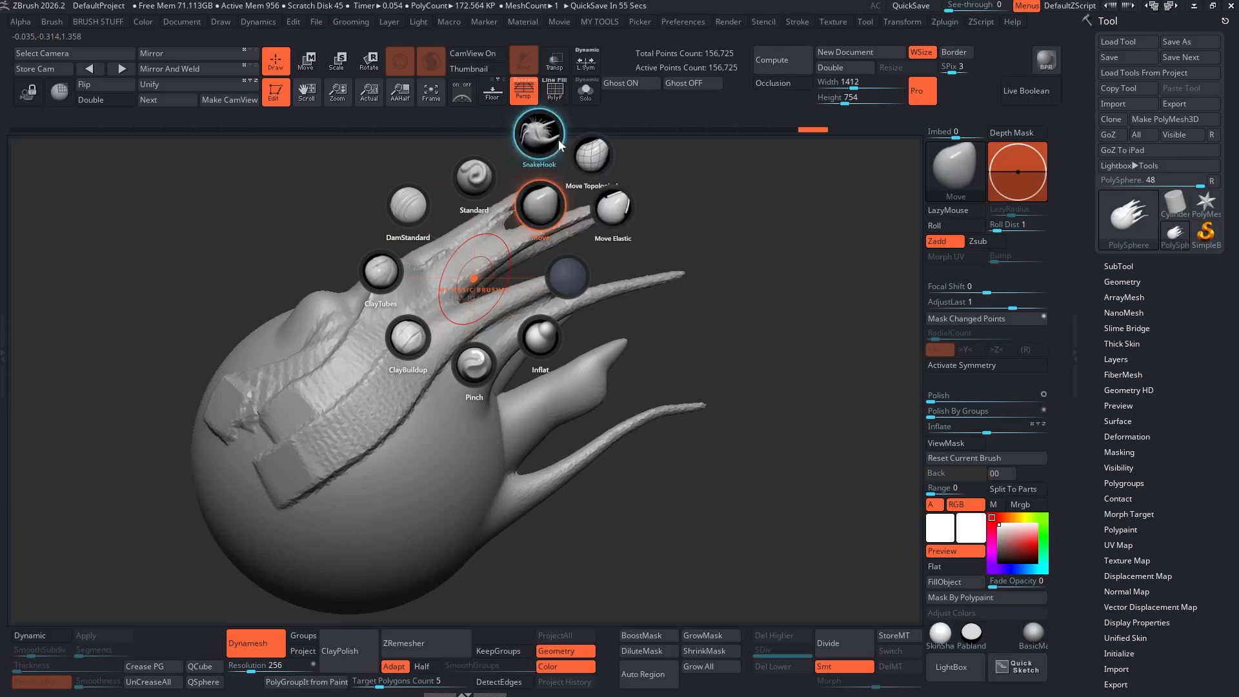
pyautogui.click(535, 133)
pyautogui.moveTo(786, 273)
pyautogui.mouseDown()
pyautogui.moveTo(708, 258)
pyautogui.moveTo(725, 336)
pyautogui.moveTo(639, 346)
pyautogui.mouseUp()
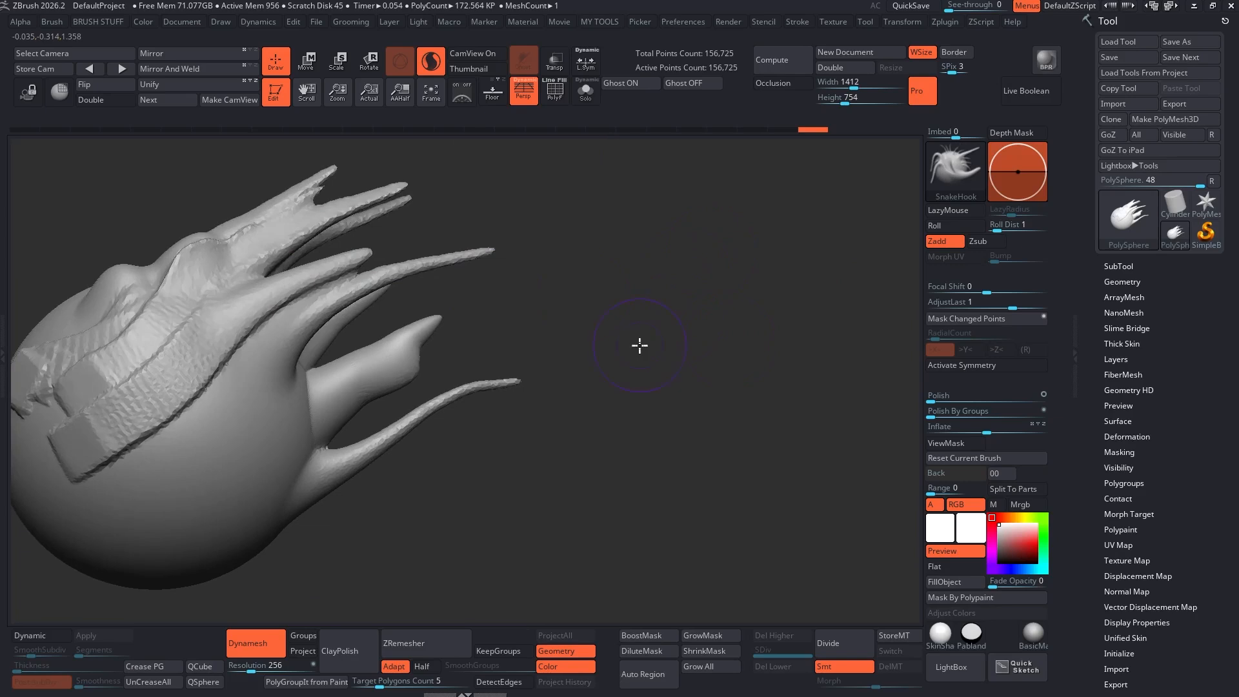
pyautogui.press('space')
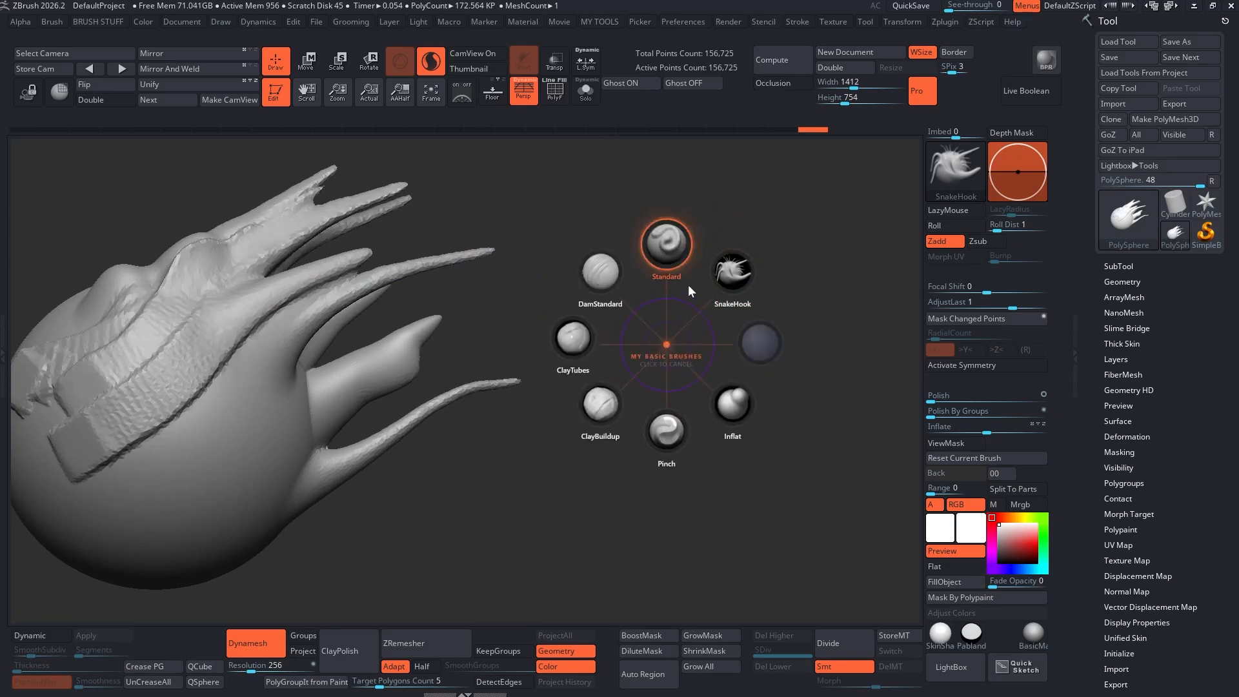
pyautogui.moveTo(728, 285)
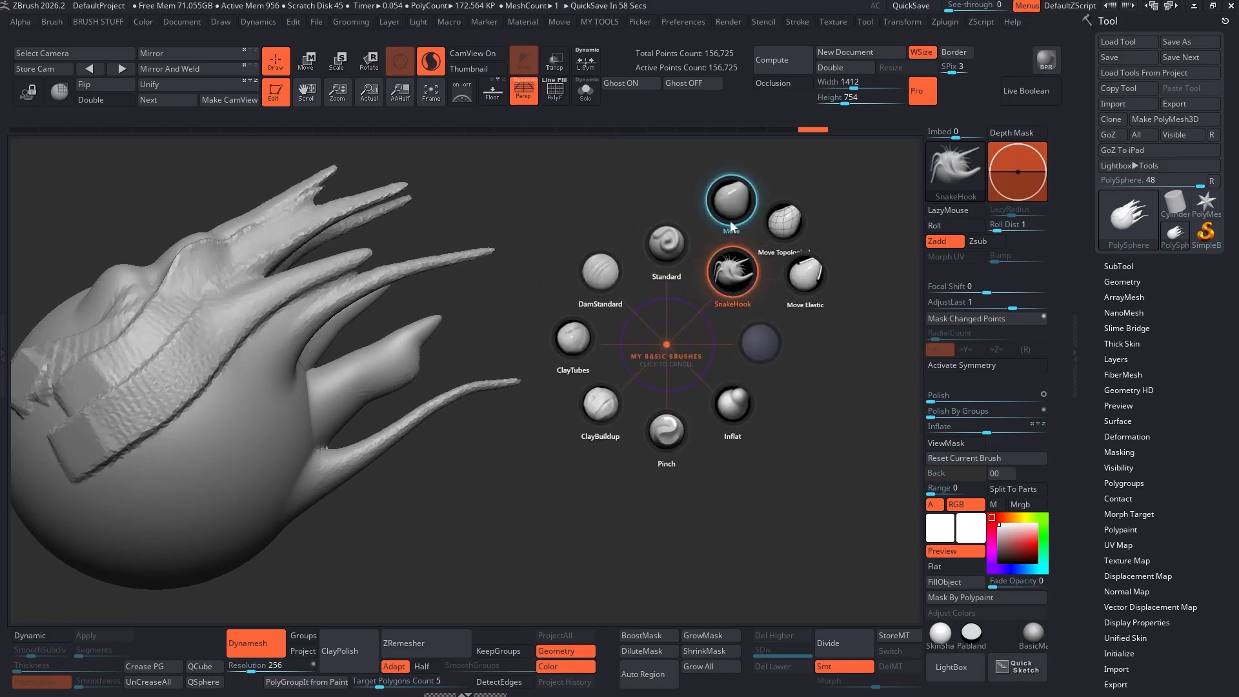
pyautogui.click(731, 201)
pyautogui.moveTo(726, 293)
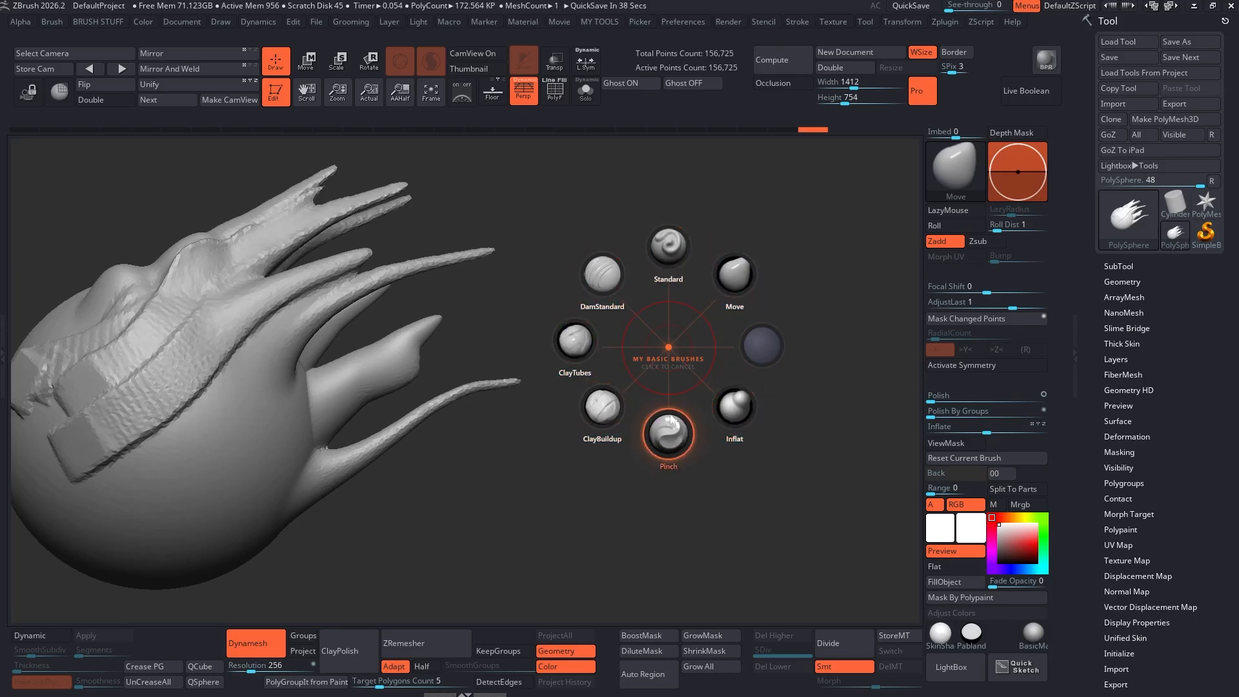
pyautogui.click(674, 342)
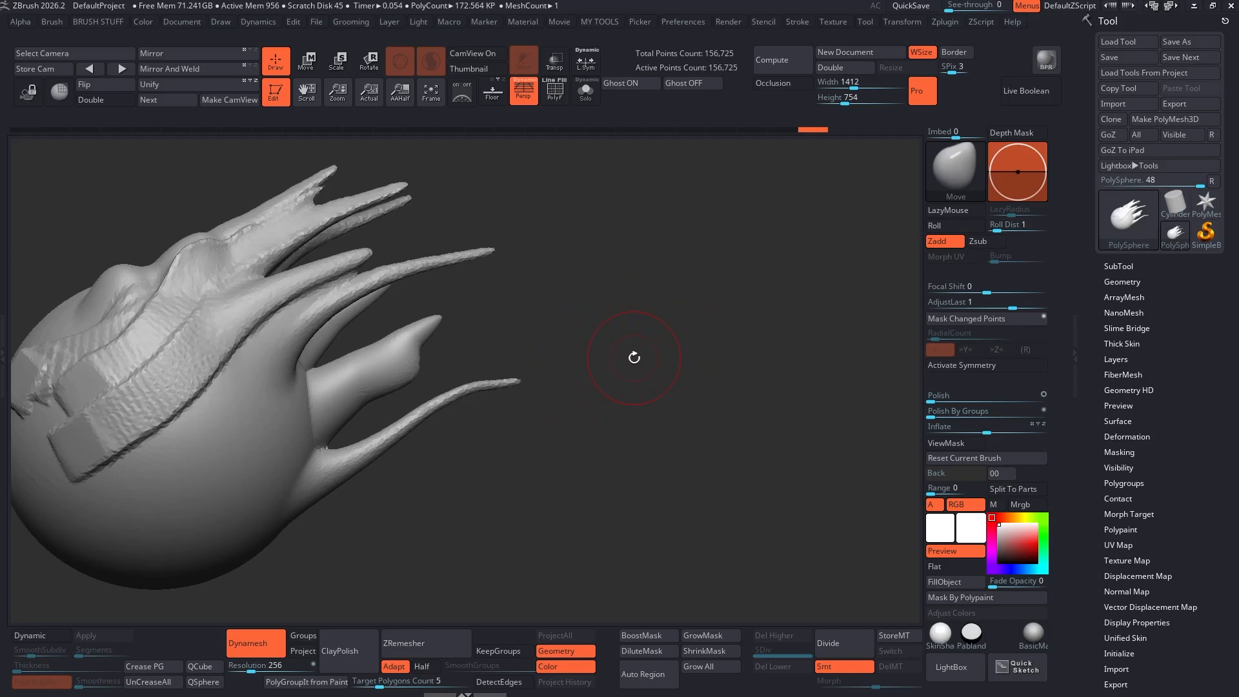
pyautogui.moveTo(685, 365)
pyautogui.mouseDown()
pyautogui.moveTo(652, 362)
pyautogui.moveTo(627, 317)
pyautogui.mouseUp()
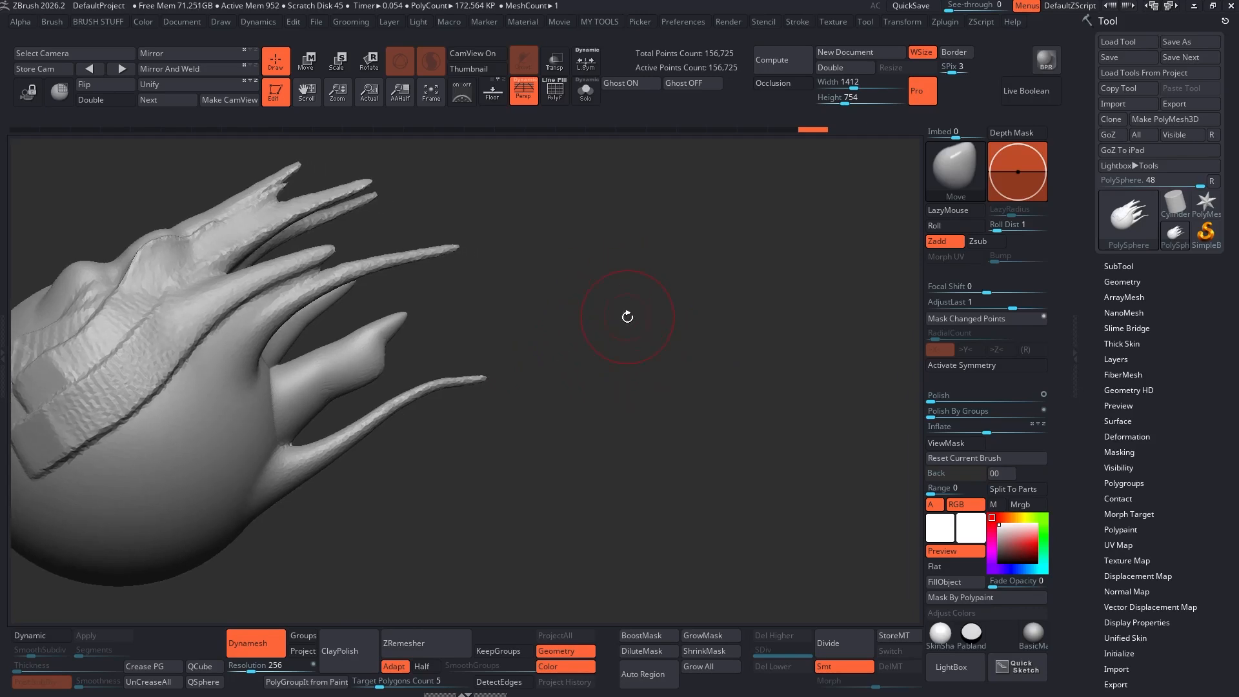
# Switch to RadialZ, open the My basic brushes menu for editing, and clear its Inflat and Pinch slots.
pyautogui.hotkey('alt', 'Tab')
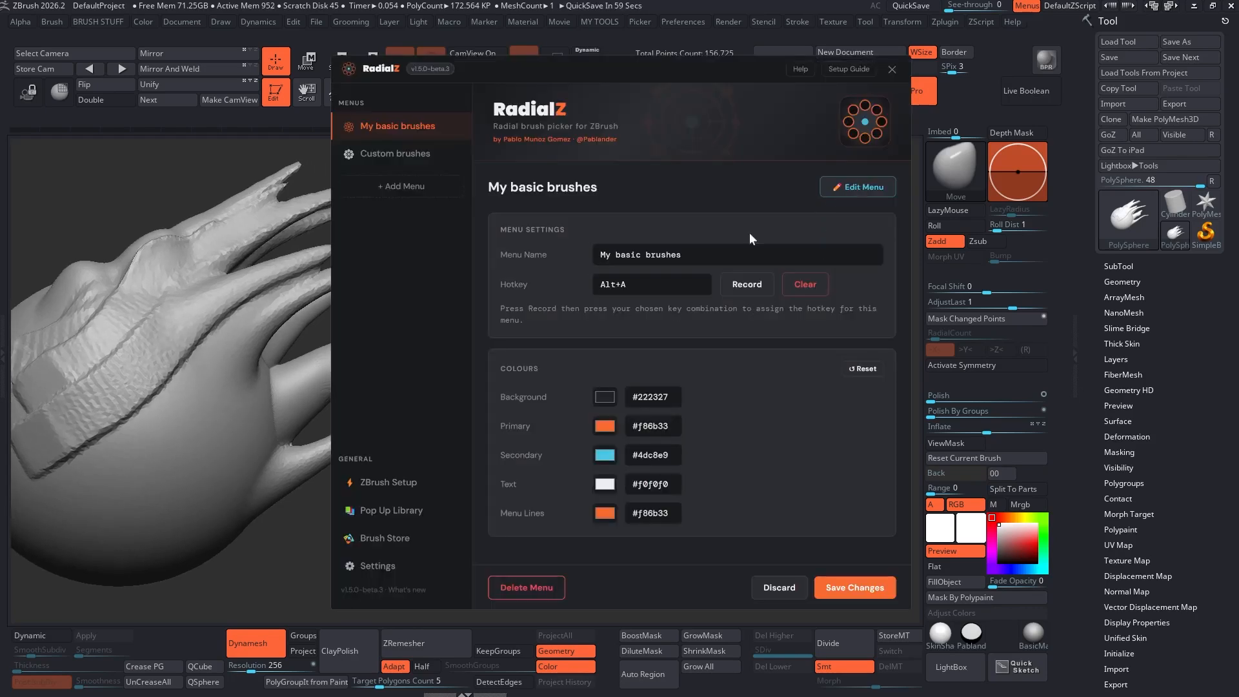
pyautogui.click(857, 187)
pyautogui.doubleClick(579, 146)
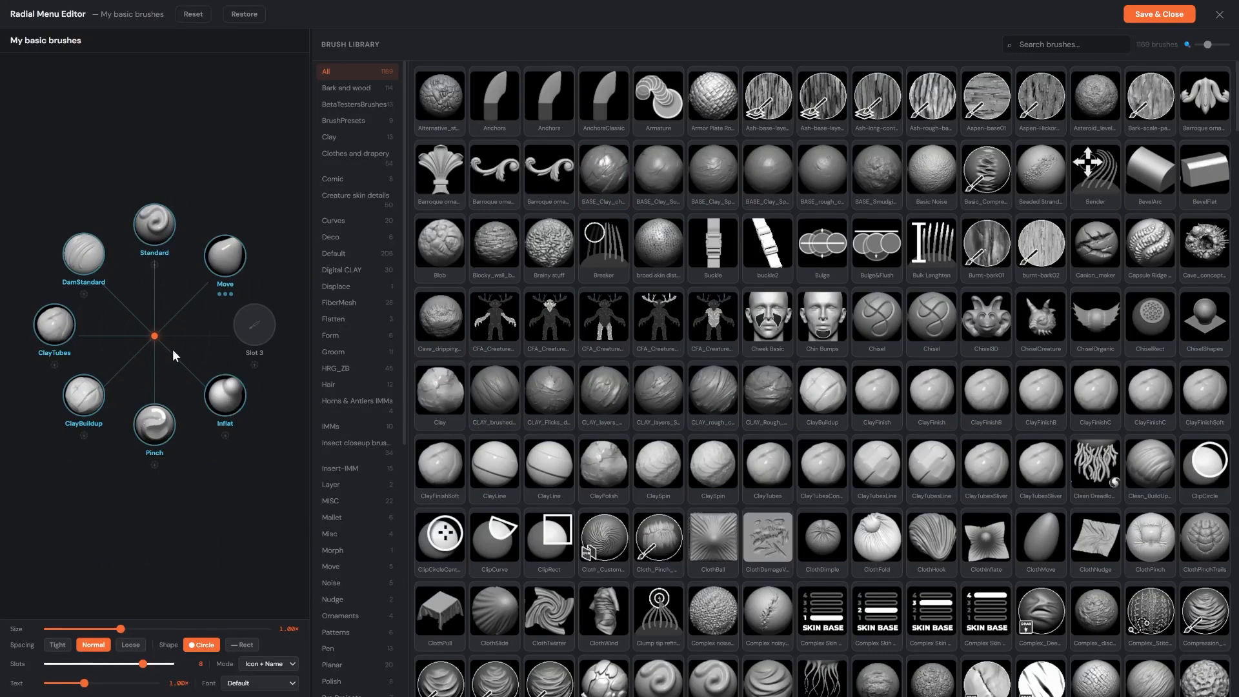
pyautogui.click(240, 383)
pyautogui.click(169, 410)
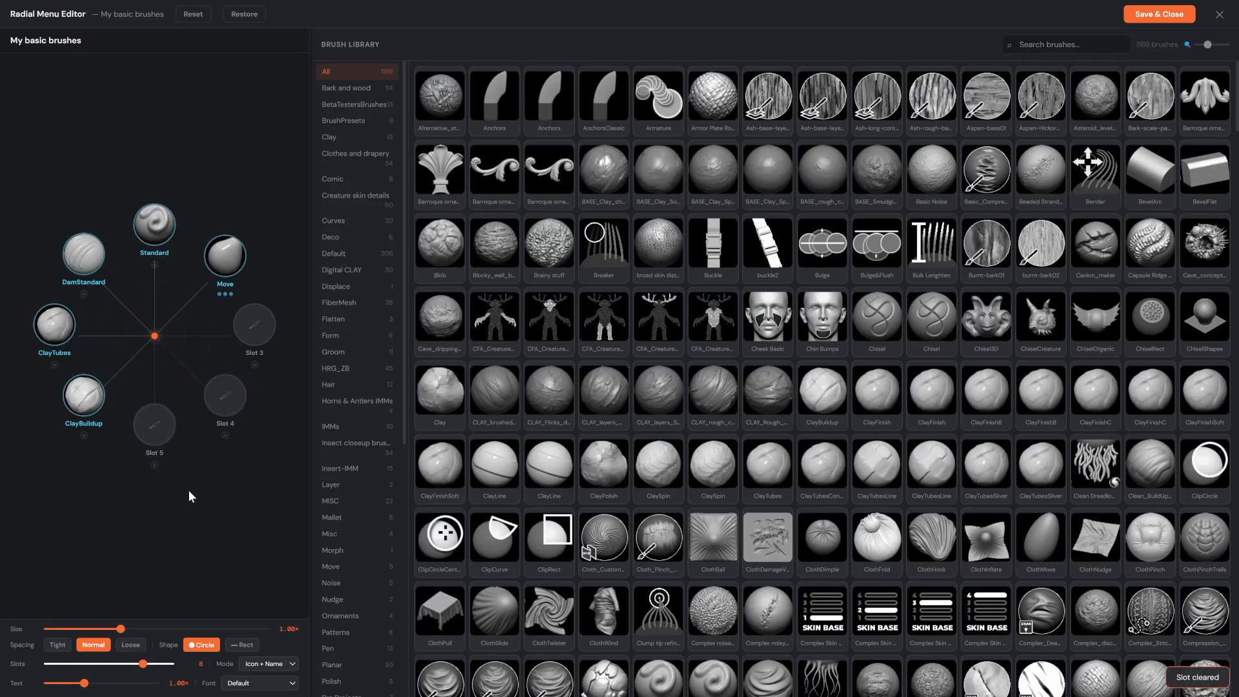
# Add the Pinch and Inflat brushes as children of the Standard slot.
pyautogui.doubleClick(147, 230)
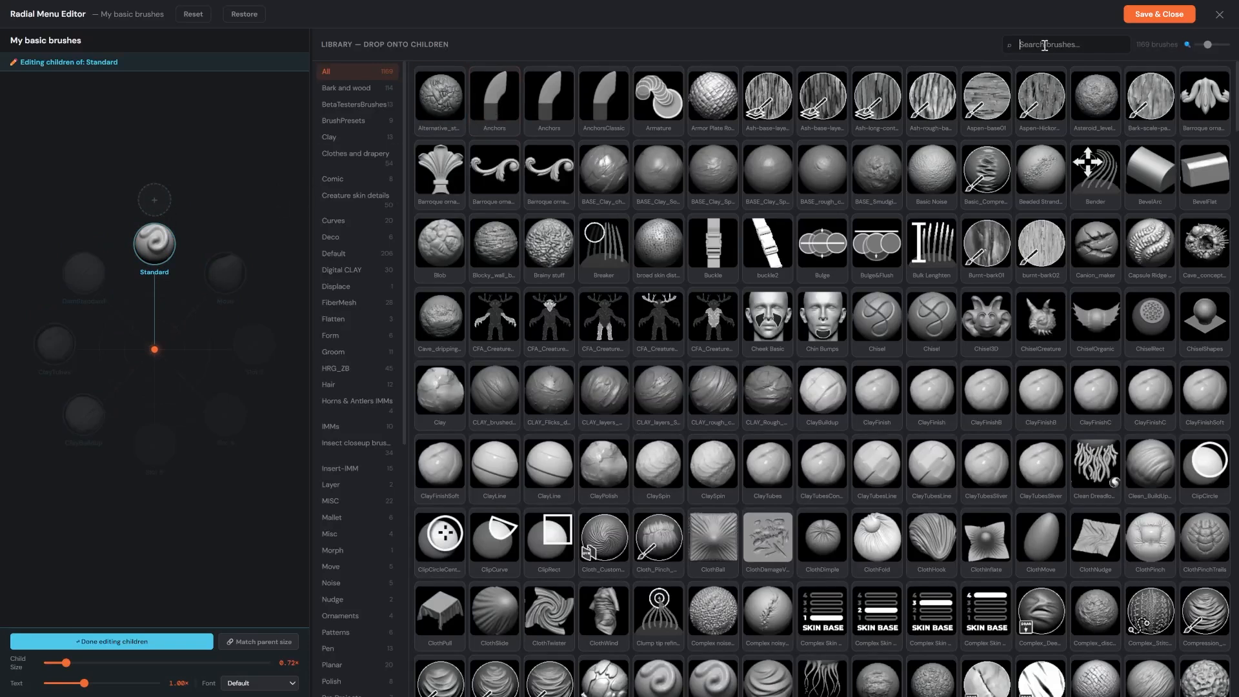
pyautogui.write('poi')
pyautogui.press('BackSpace')
pyautogui.press('BackSpace')
pyautogui.write('inc')
pyautogui.moveTo(769, 97)
pyautogui.mouseDown()
pyautogui.moveTo(296, 215)
pyautogui.moveTo(156, 193)
pyautogui.mouseUp()
pyautogui.moveTo(1082, 47); pyautogui.dragTo(961, 44)
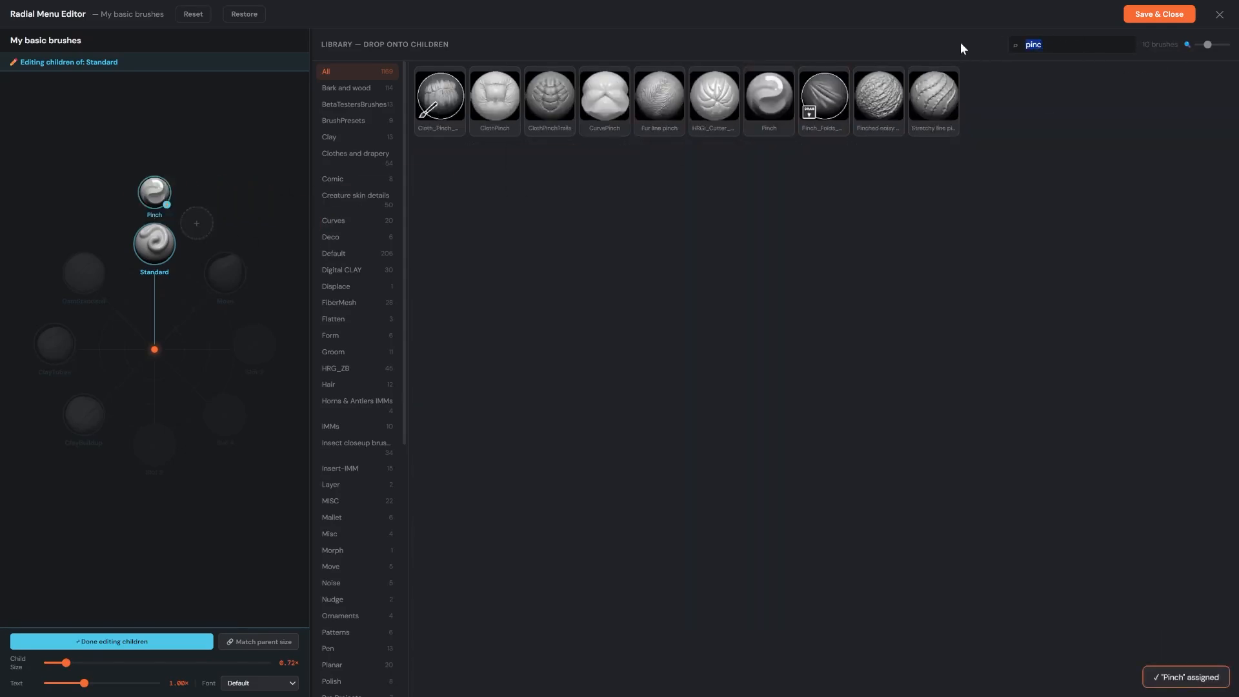
pyautogui.write('infla')
pyautogui.moveTo(495, 97)
pyautogui.mouseDown()
pyautogui.moveTo(213, 239)
pyautogui.moveTo(200, 213)
pyautogui.mouseUp()
# Add Displace as a third child of the Standard slot, match the children to the parent size, and finish editing them.
pyautogui.moveTo(1058, 43); pyautogui.dragTo(962, 61)
pyautogui.write('displ')
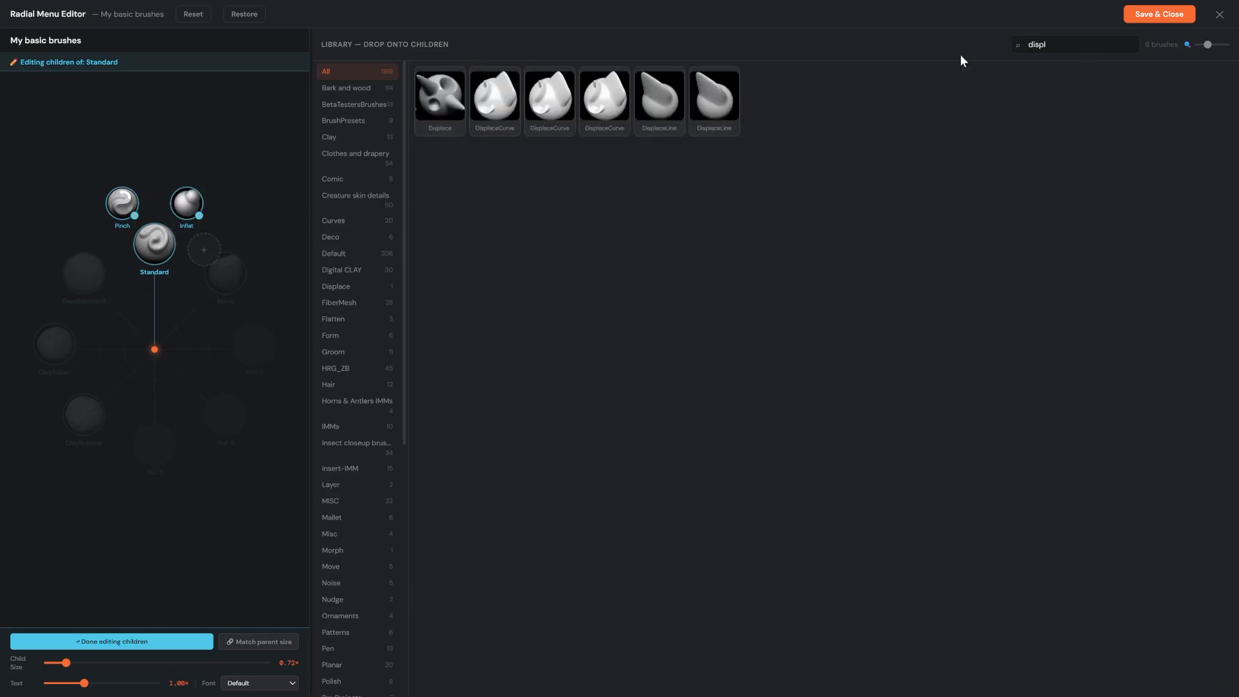
pyautogui.moveTo(440, 97); pyautogui.dragTo(204, 249)
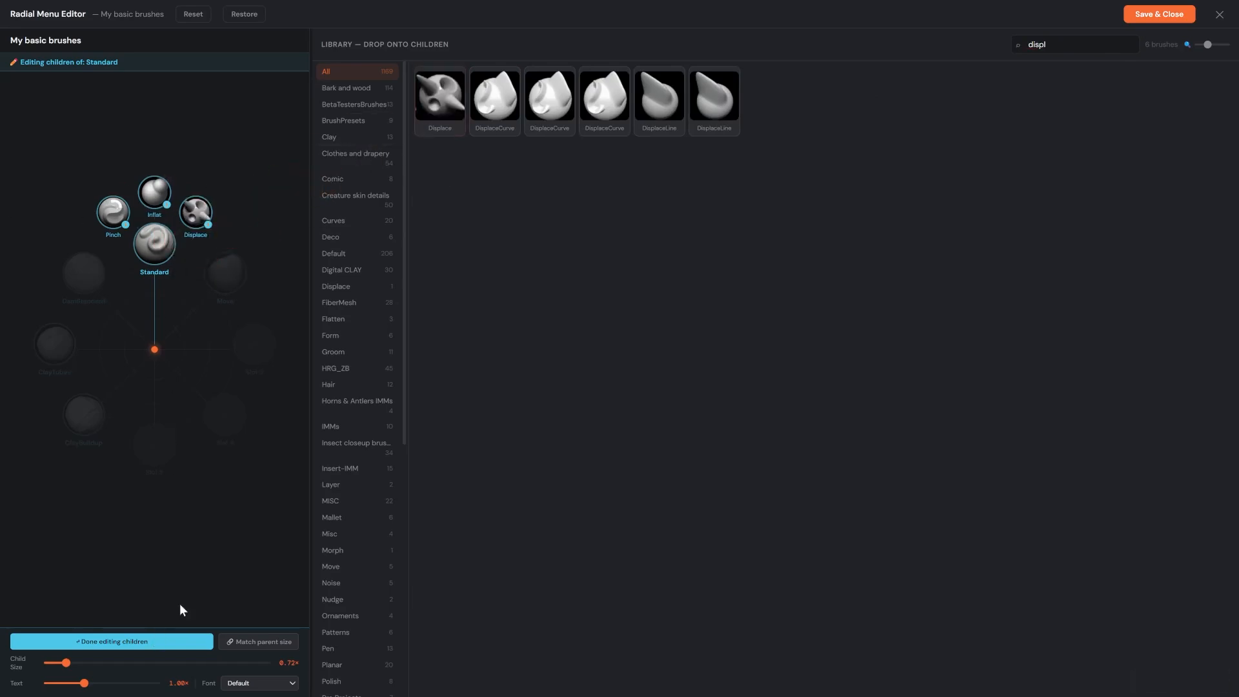
pyautogui.click(244, 642)
pyautogui.click(167, 642)
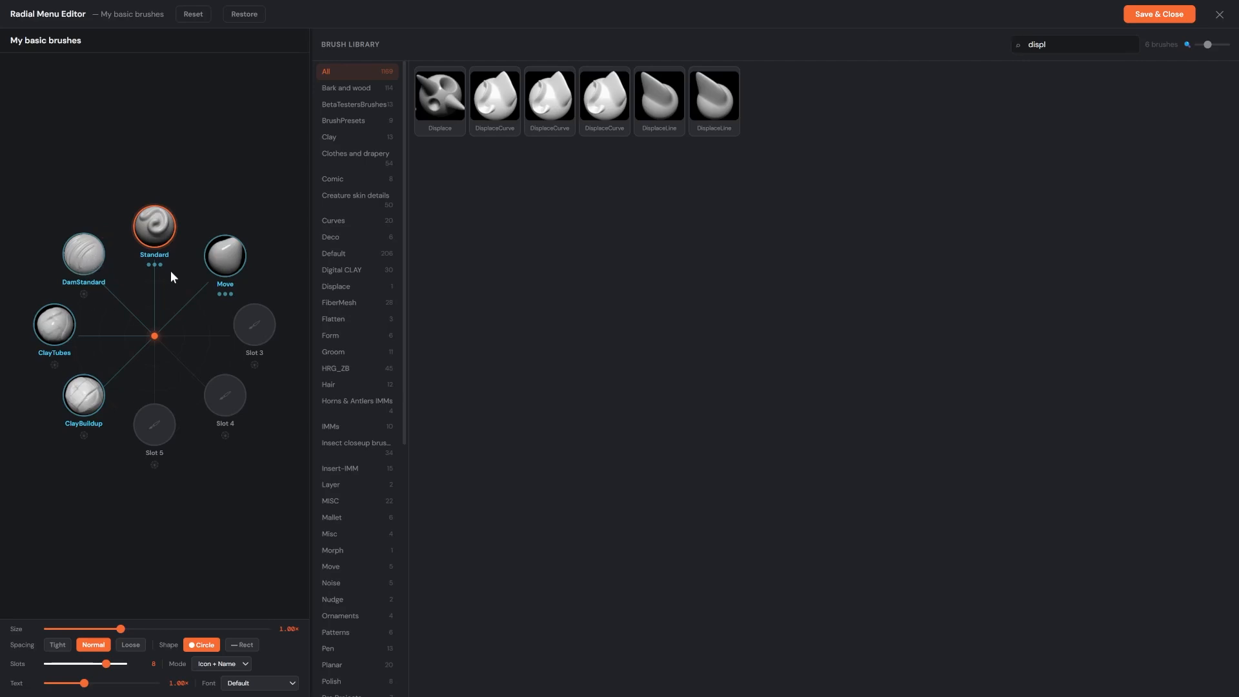
# Find the GIO brush in the library and add it as a child of the DamStandard slot.
pyautogui.doubleClick(86, 260)
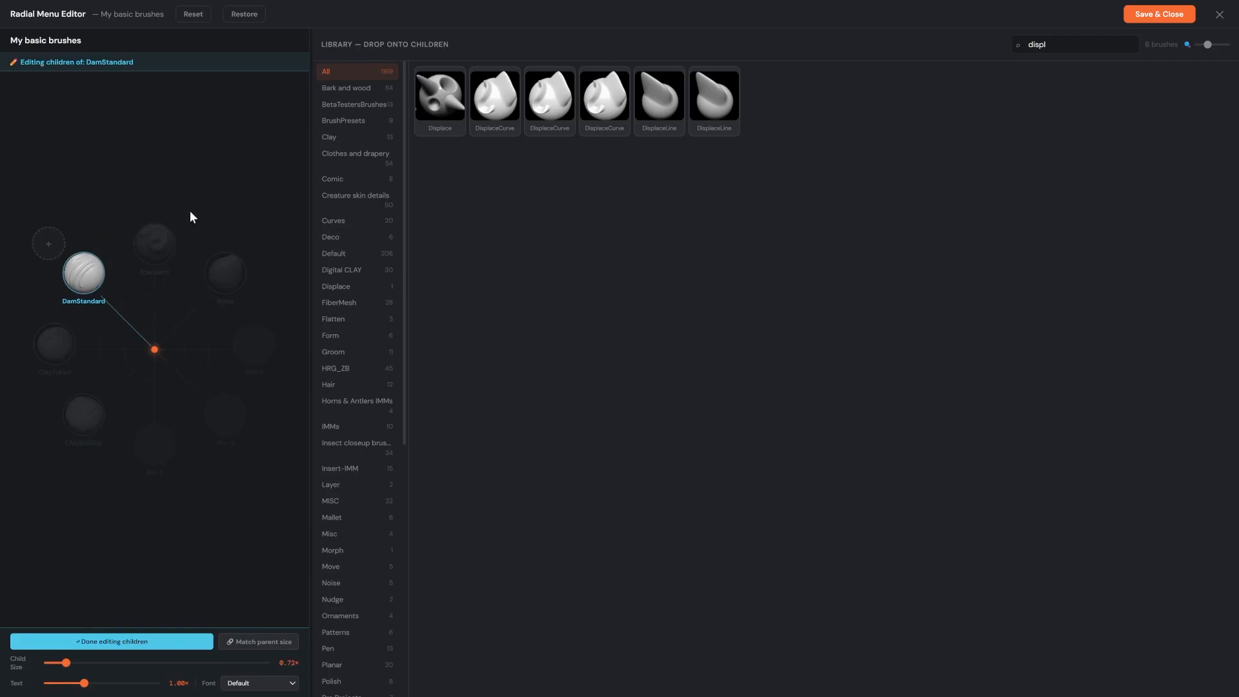
pyautogui.click(1071, 41)
pyautogui.write('gio')
pyautogui.moveTo(447, 92)
pyautogui.mouseDown()
pyautogui.moveTo(355, 111)
pyautogui.moveTo(51, 249)
pyautogui.mouseUp()
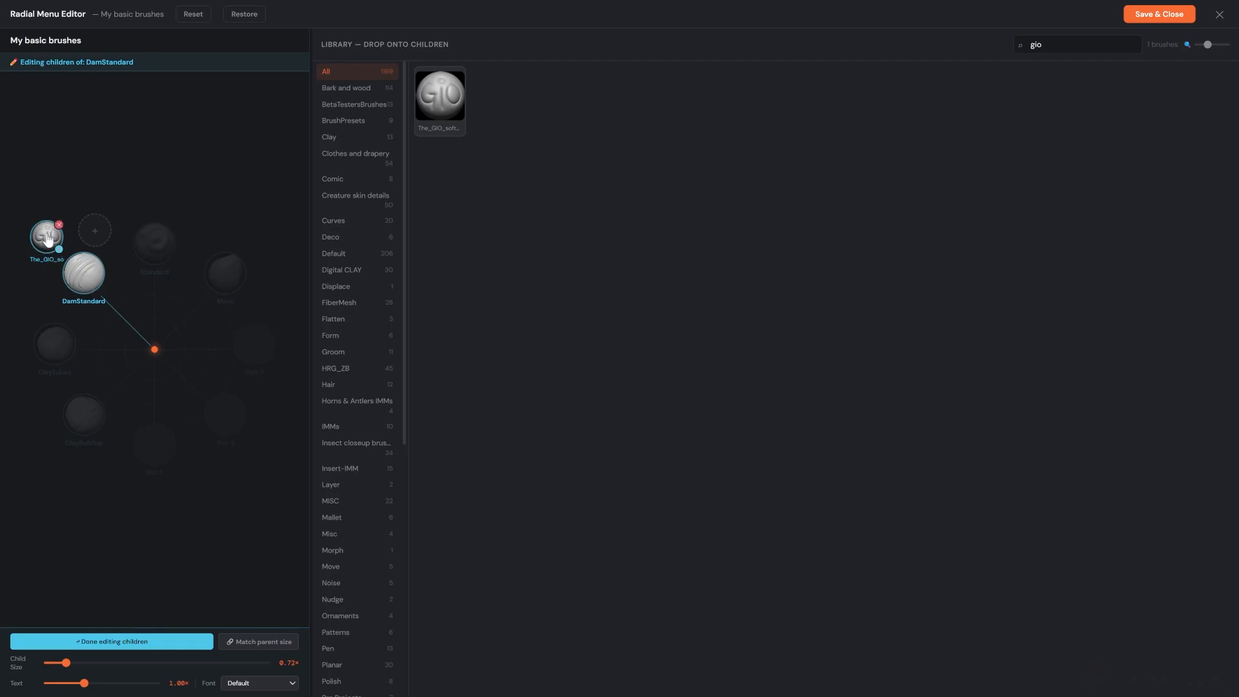
# Find the HRGi_Cutter brush in the library and add it as a second child of the DamStandard slot.
pyautogui.moveTo(1049, 49); pyautogui.dragTo(1022, 48)
pyautogui.press('BackSpace')
pyautogui.write('hrg')
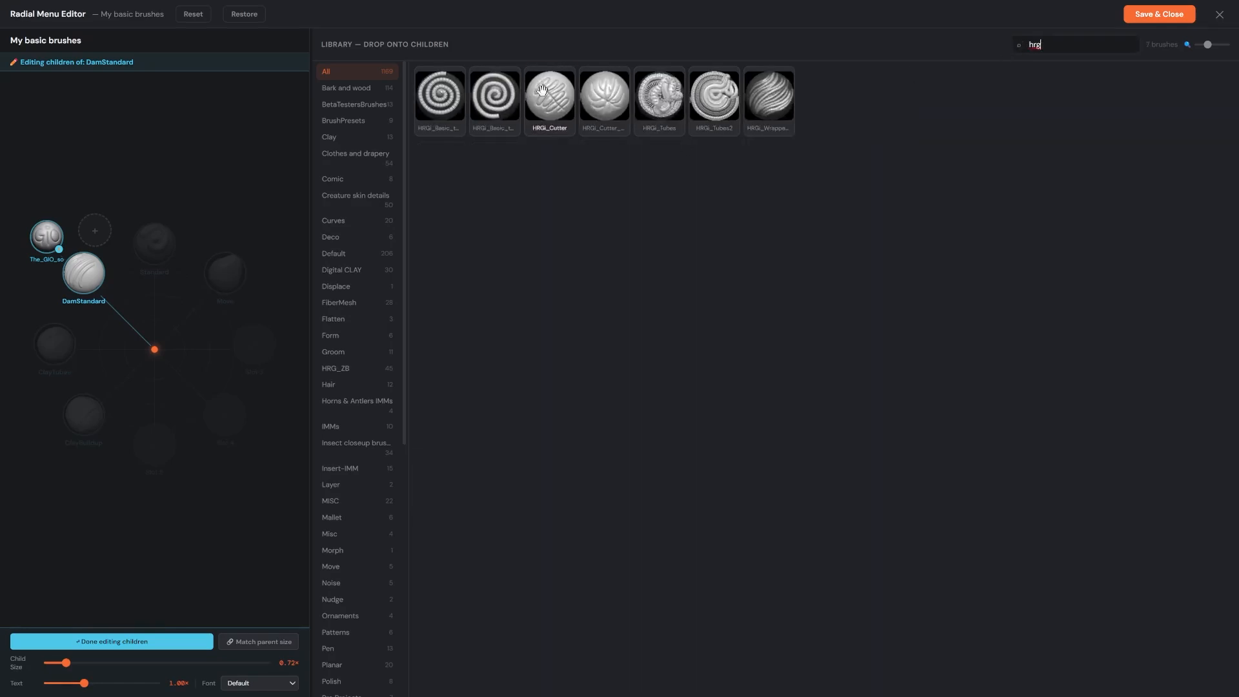
pyautogui.moveTo(551, 101); pyautogui.dragTo(97, 230)
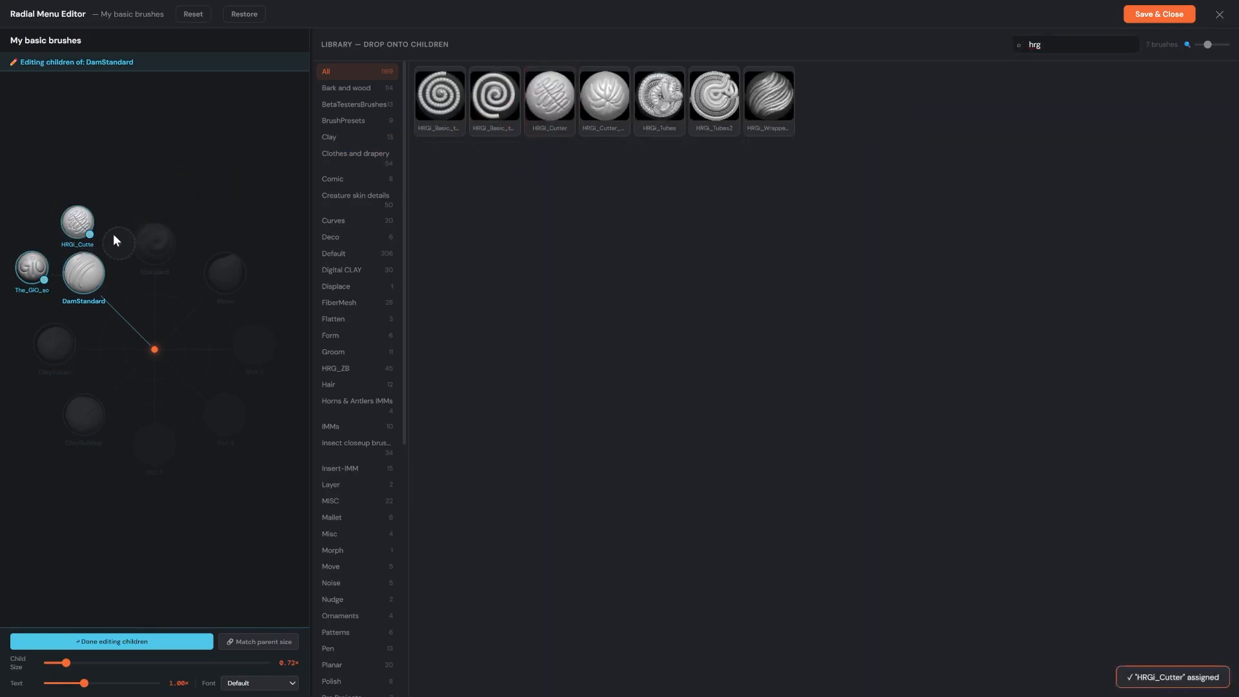
# Add the Pablander_Slash brush as a third child of DamStandard and finish editing its children.
pyautogui.moveTo(1072, 44); pyautogui.dragTo(979, 43)
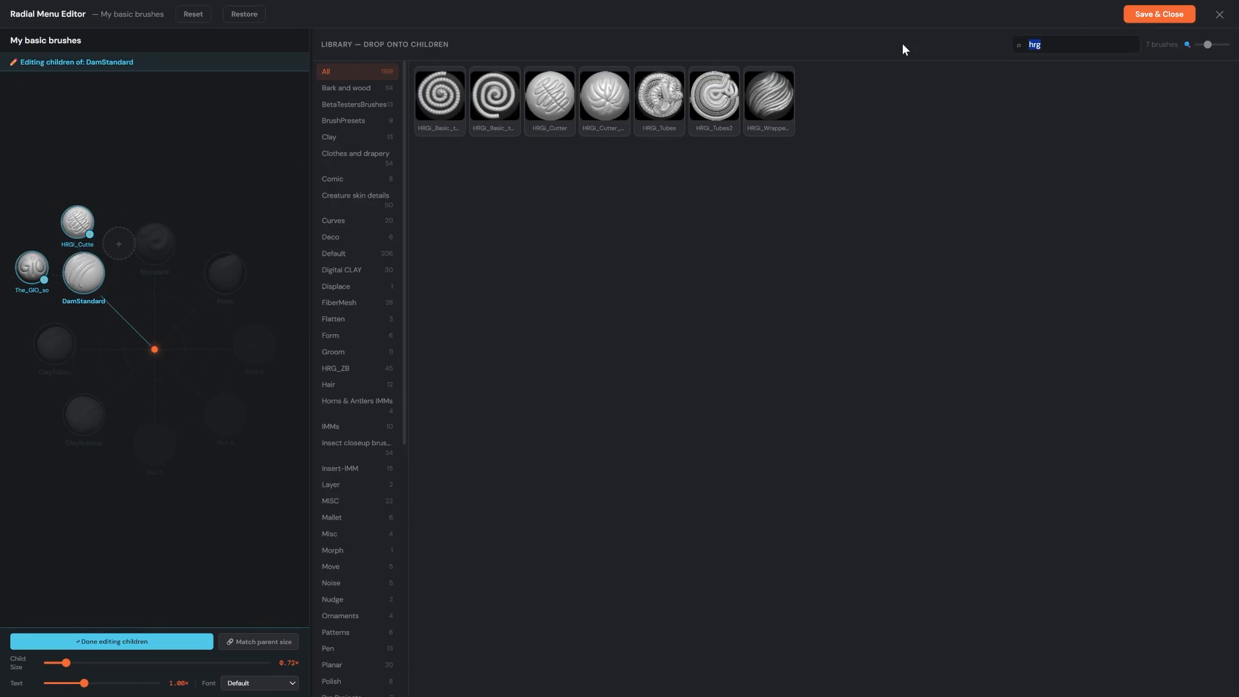
pyautogui.write('slash')
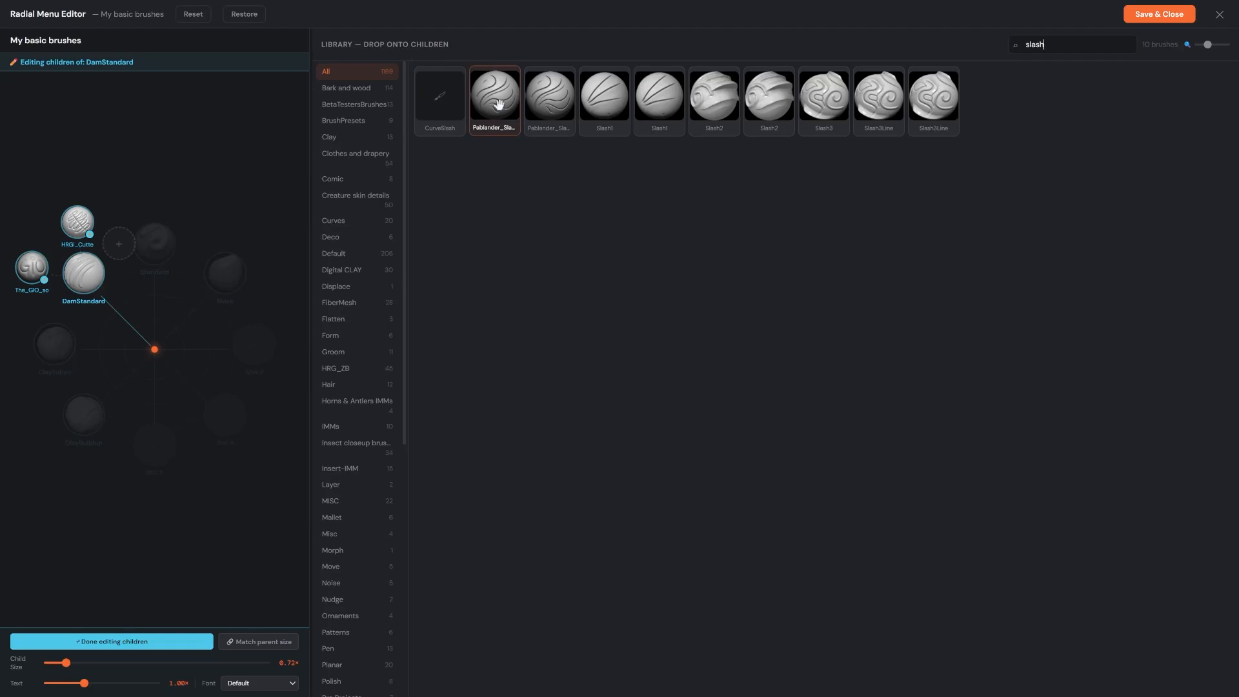
pyautogui.moveTo(500, 104); pyautogui.dragTo(123, 245)
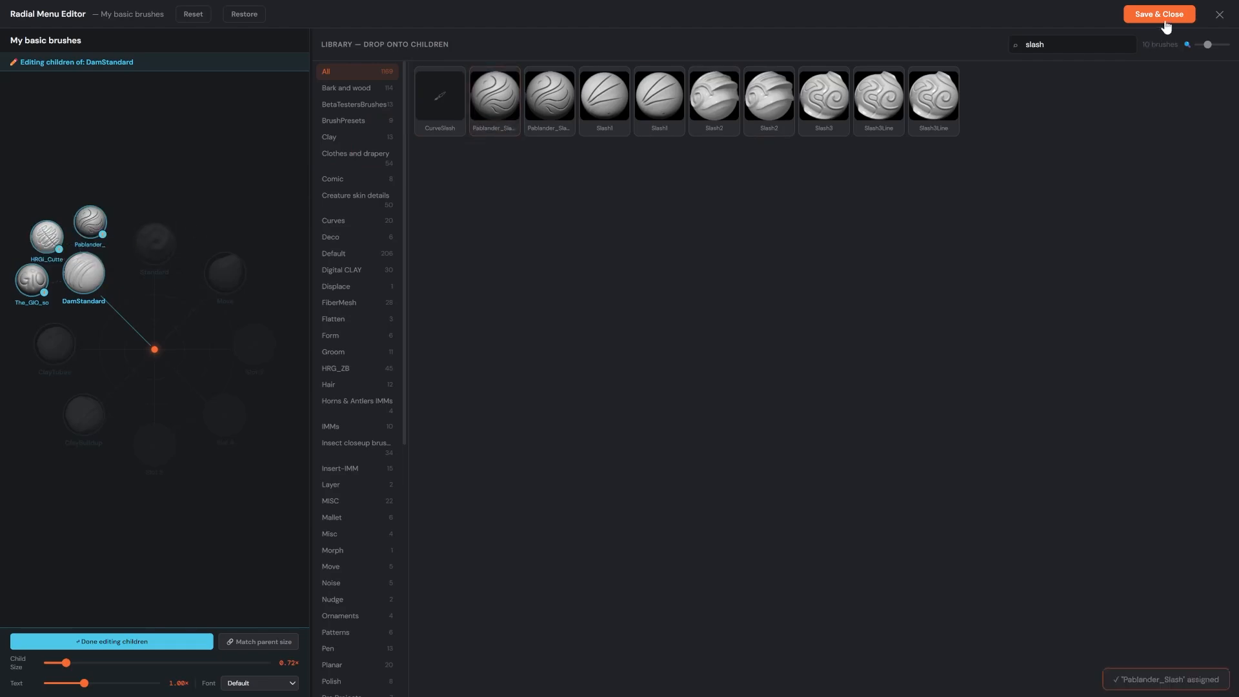
pyautogui.click(156, 641)
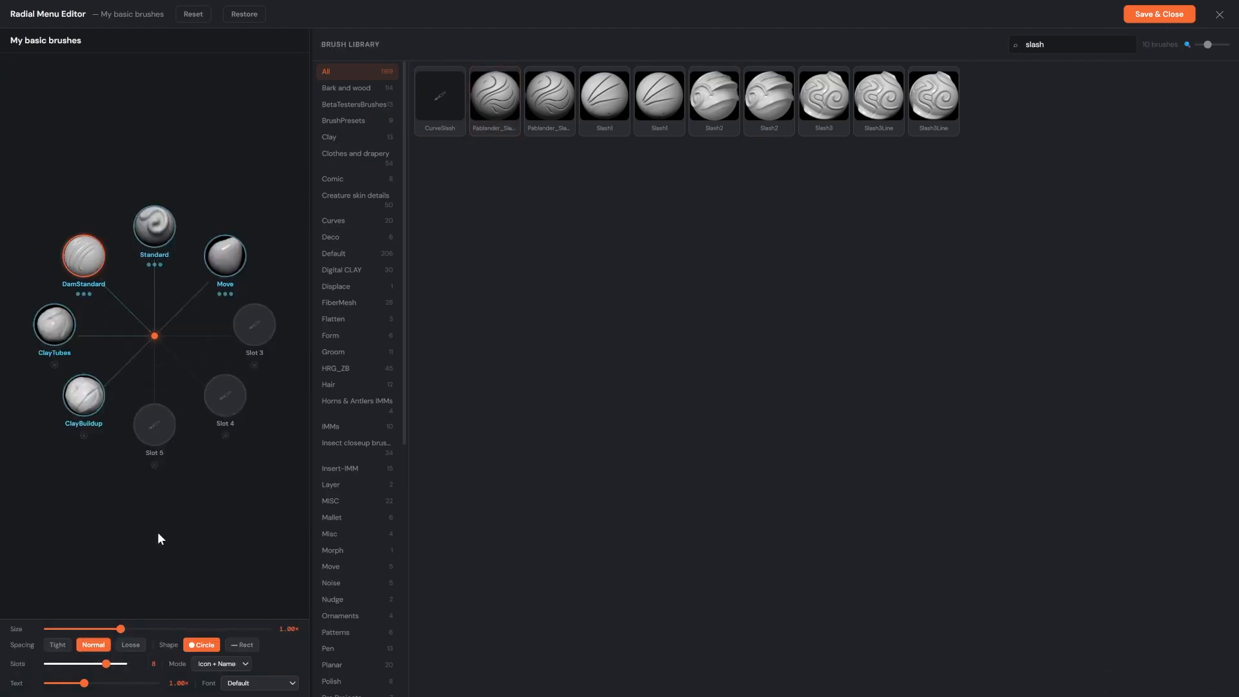
# Clear the ClayTubes slot and add the ClayTubes brush from the library as a child of the ClayBuildup slot.
pyautogui.click(74, 307)
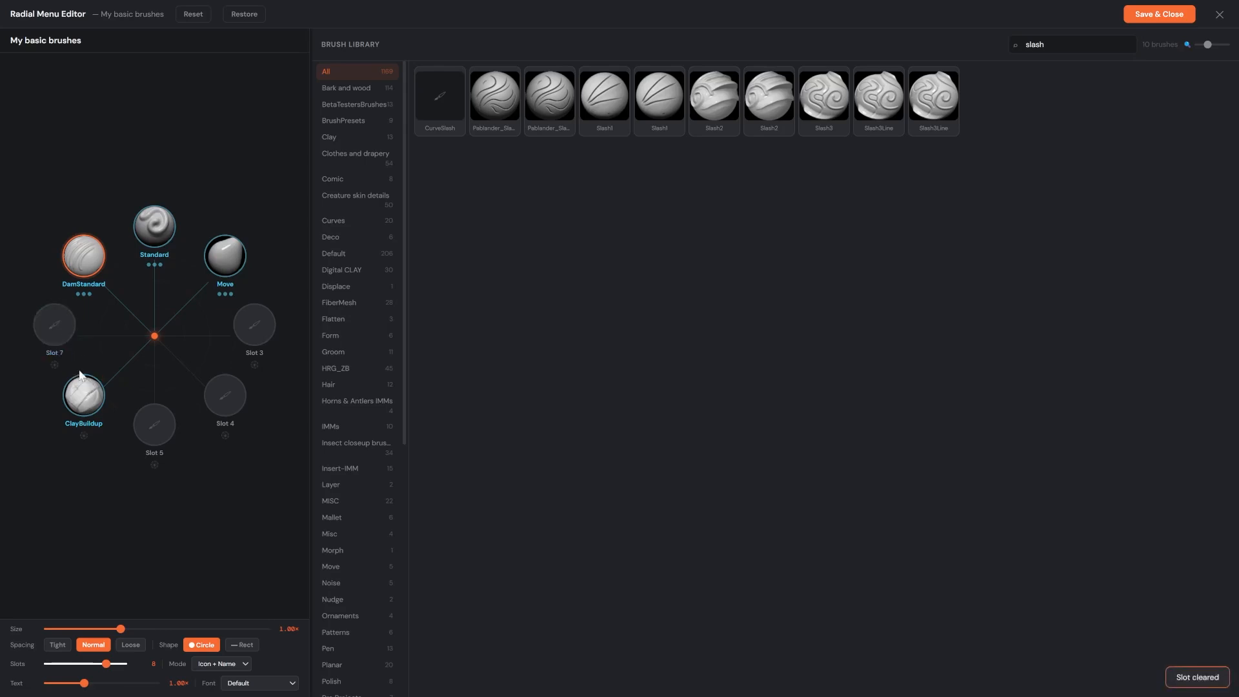
pyautogui.doubleClick(82, 405)
pyautogui.doubleClick(1018, 47)
pyautogui.write('tube')
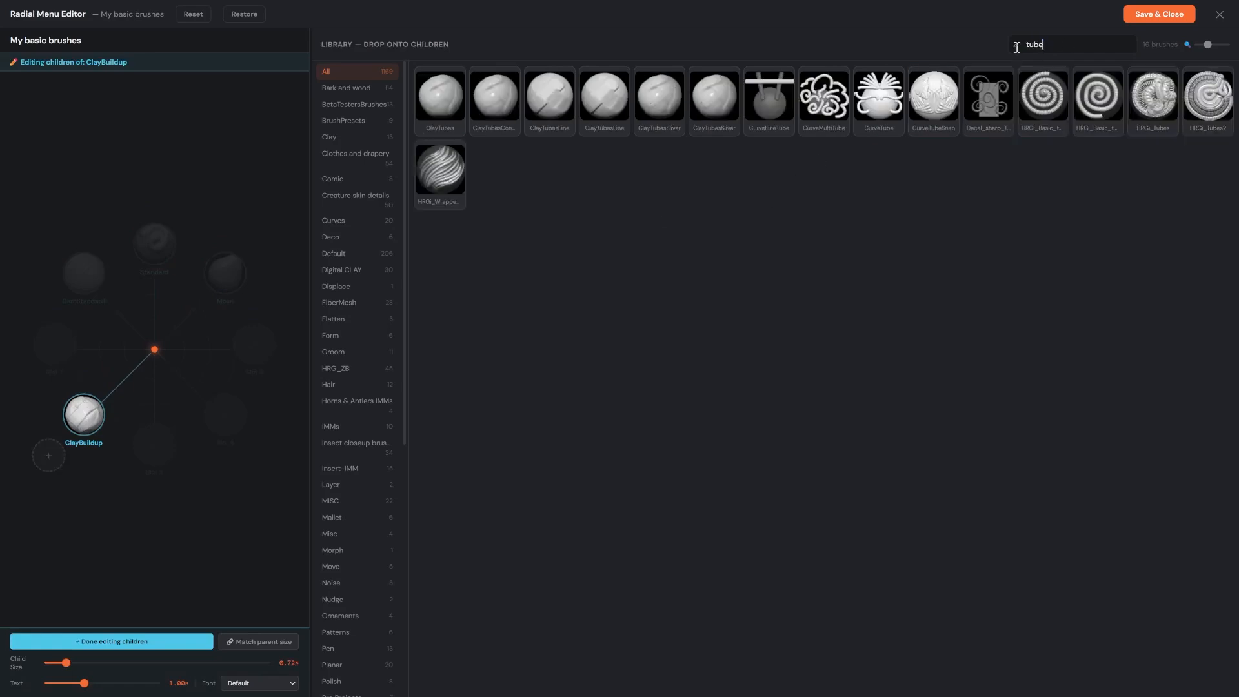
pyautogui.moveTo(440, 95); pyautogui.dragTo(45, 452)
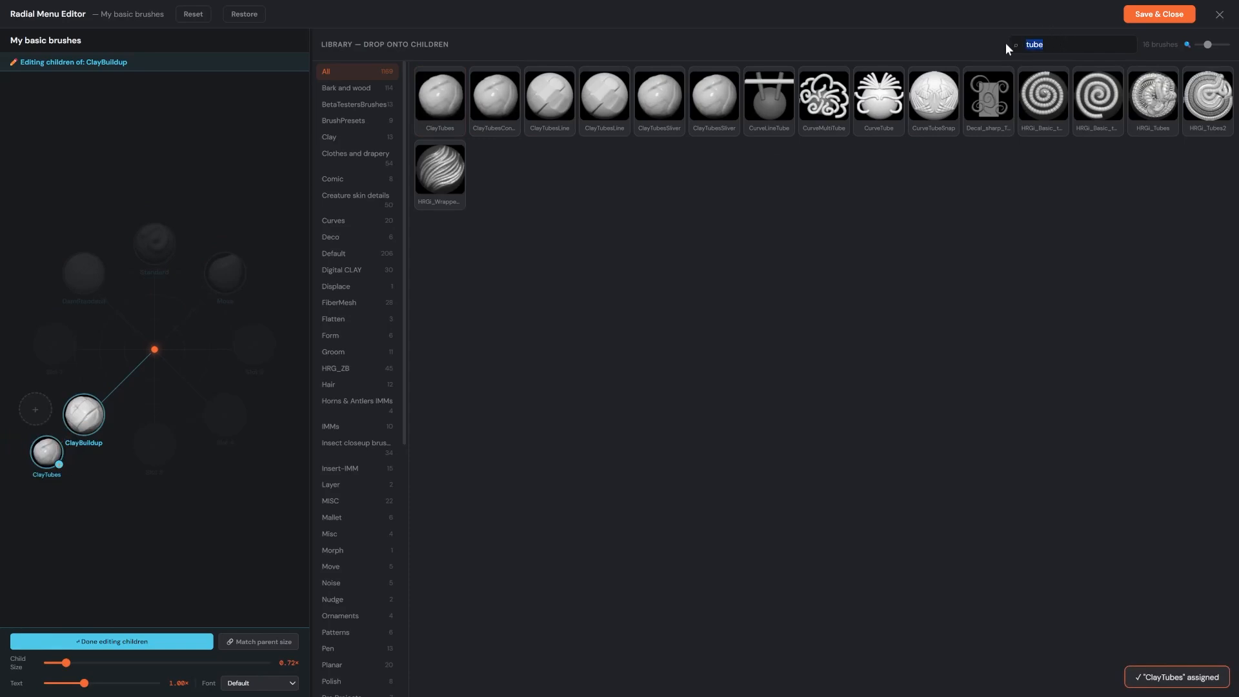
# Add Clean_BuildUp_A and SoftClay as the second and third children of ClayBuildup, and save and close the menu.
pyautogui.write('cle')
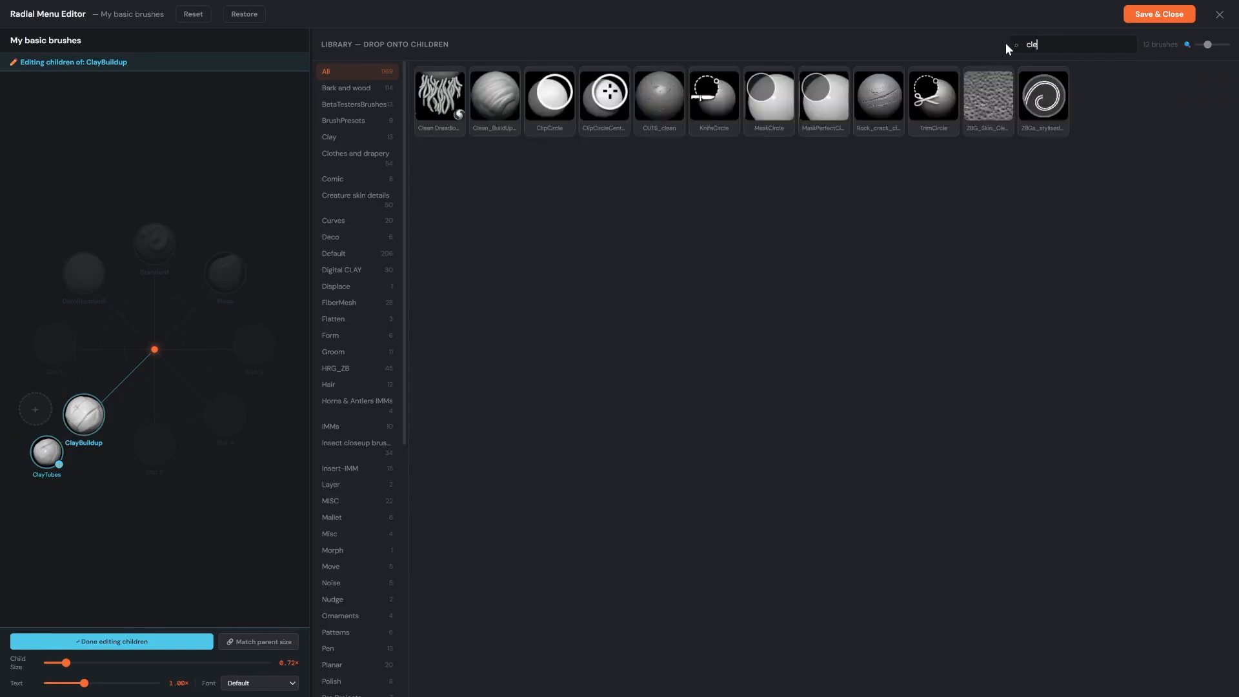
pyautogui.moveTo(495, 98); pyautogui.dragTo(40, 412)
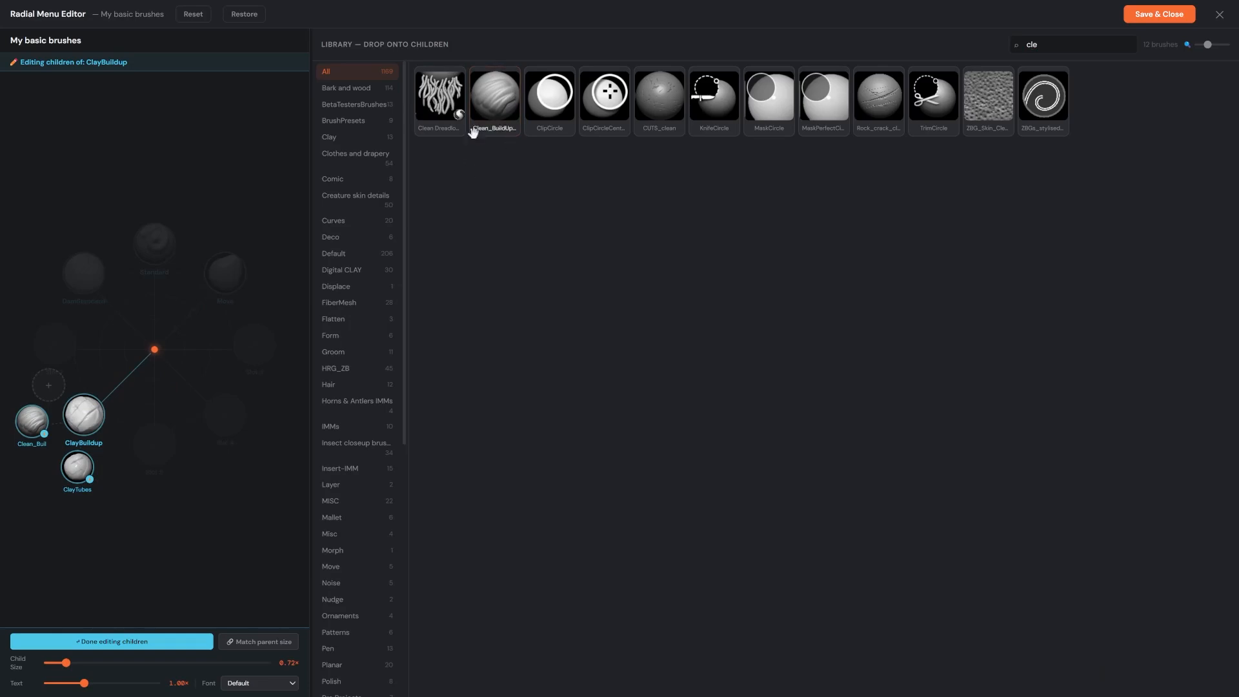
pyautogui.doubleClick(1104, 52)
pyautogui.write('clay')
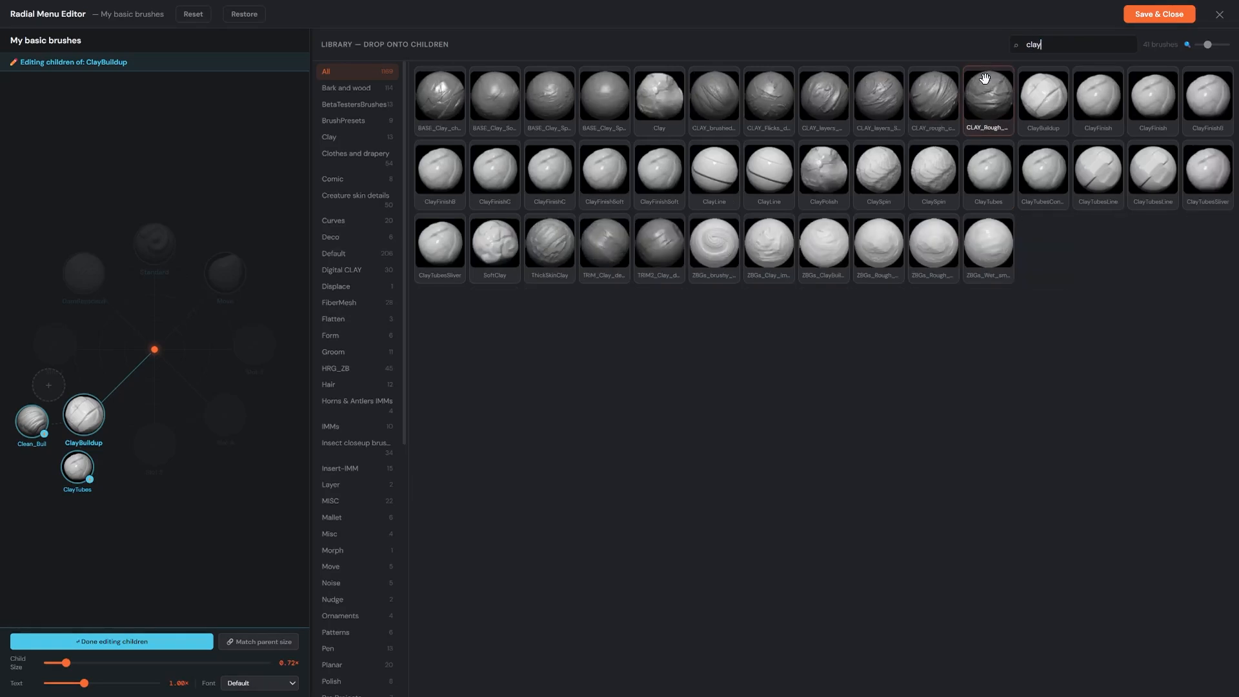
pyautogui.moveTo(494, 244); pyautogui.dragTo(57, 391)
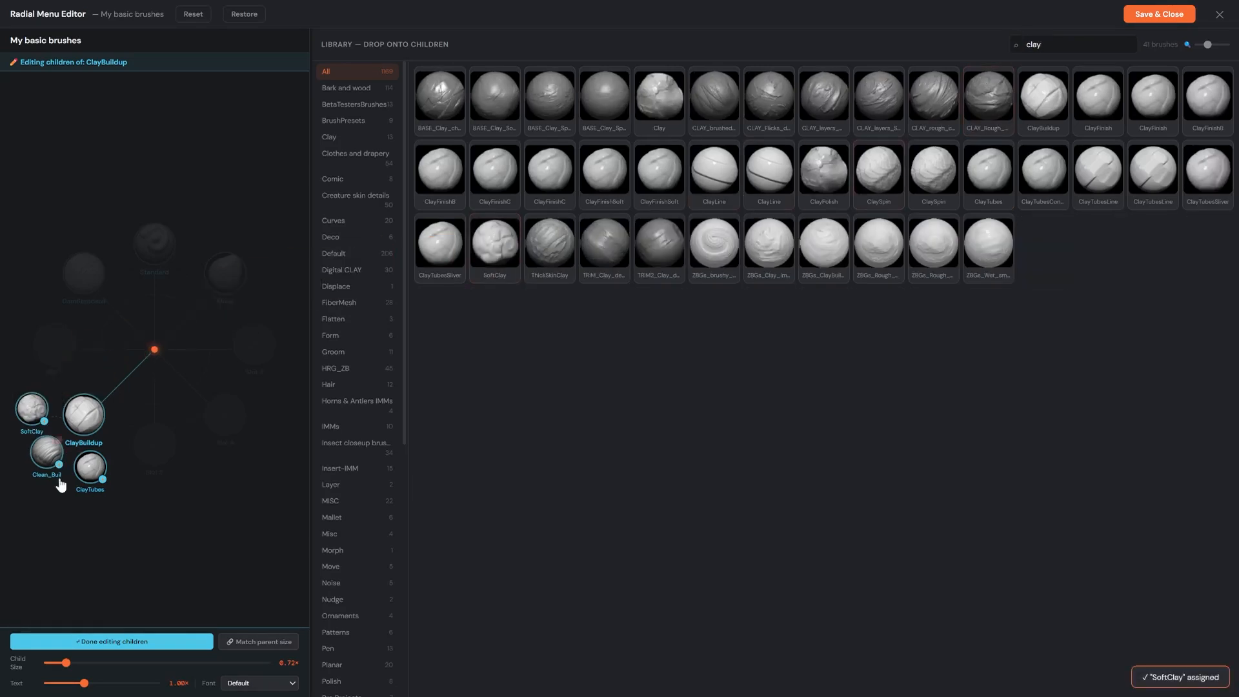
pyautogui.click(125, 641)
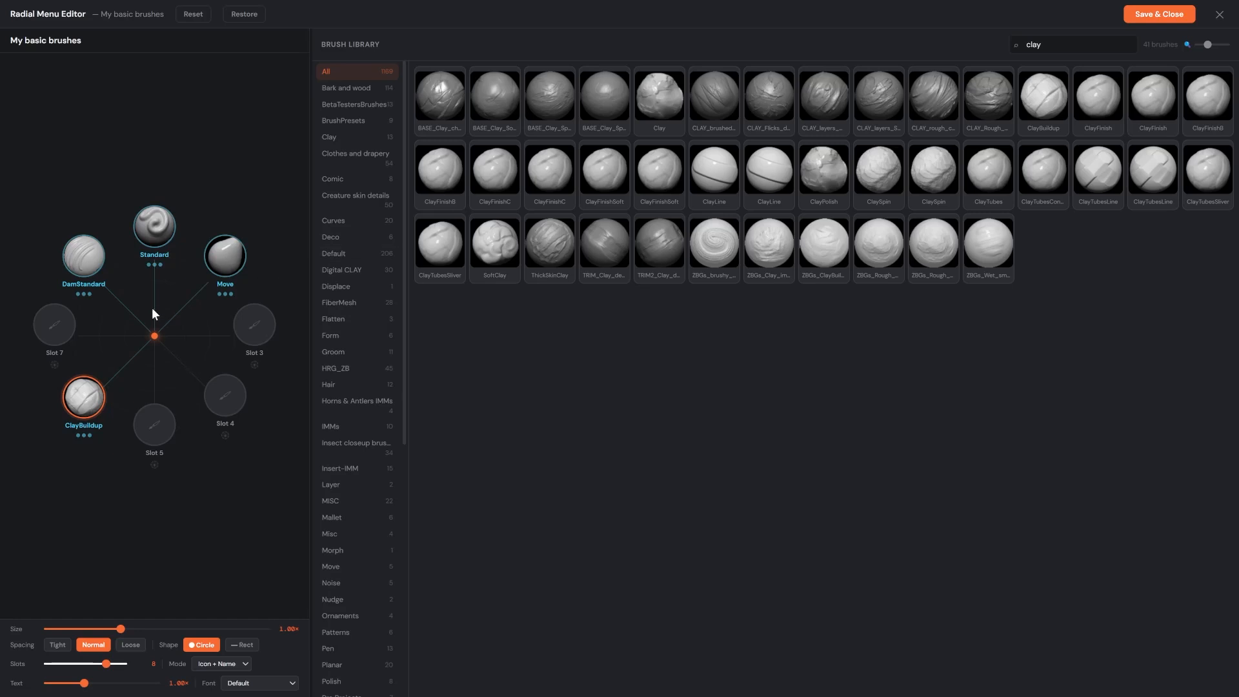
pyautogui.click(1154, 20)
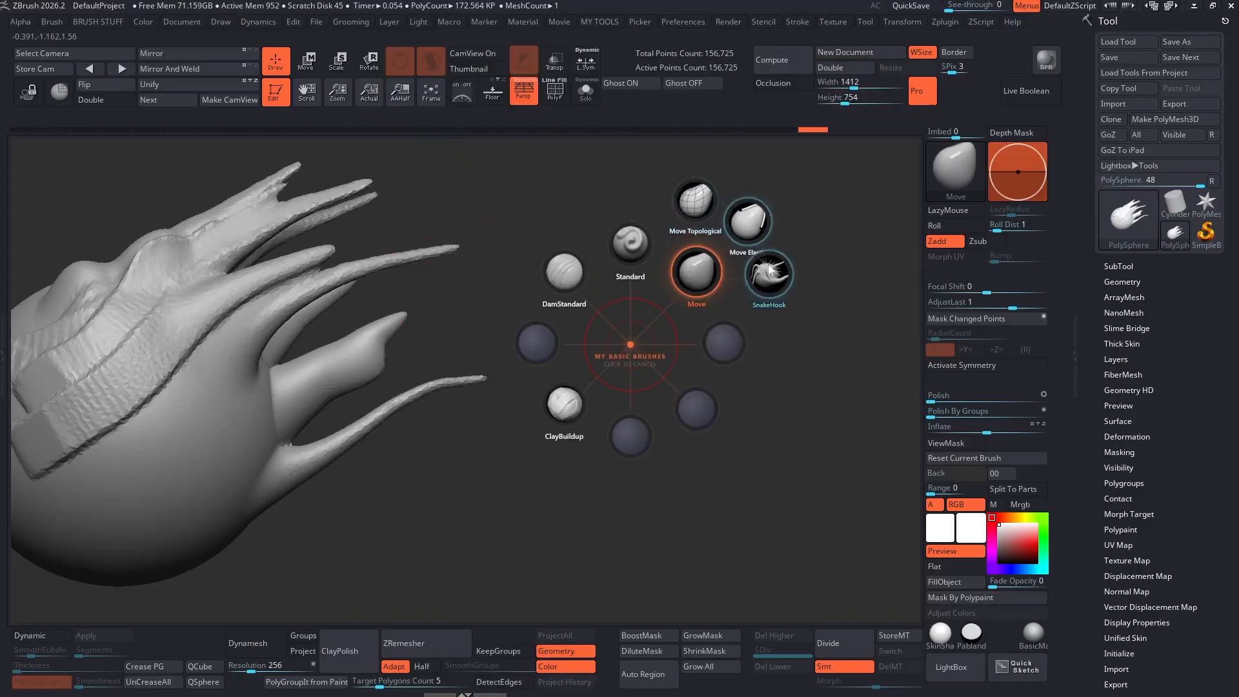
# Choose ClayBuildup from the radial menu and build up several broad clay strokes across the side of the sphere.
pyautogui.moveTo(629, 245)
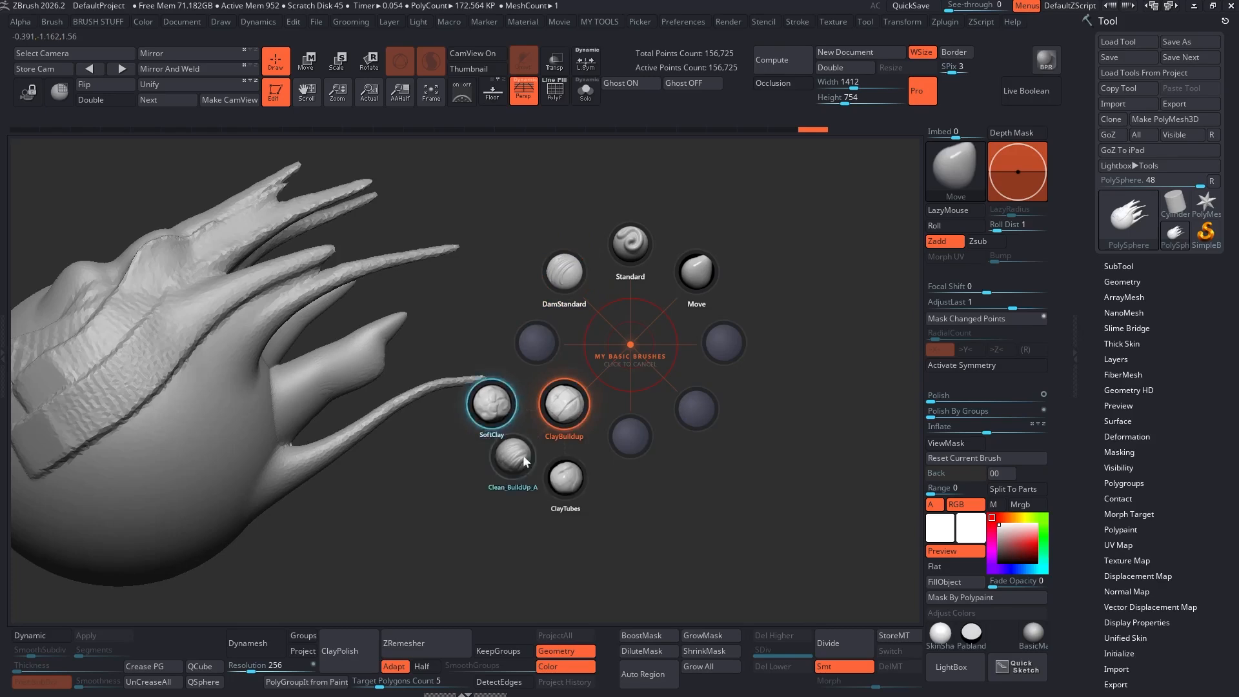
pyautogui.moveTo(564, 403)
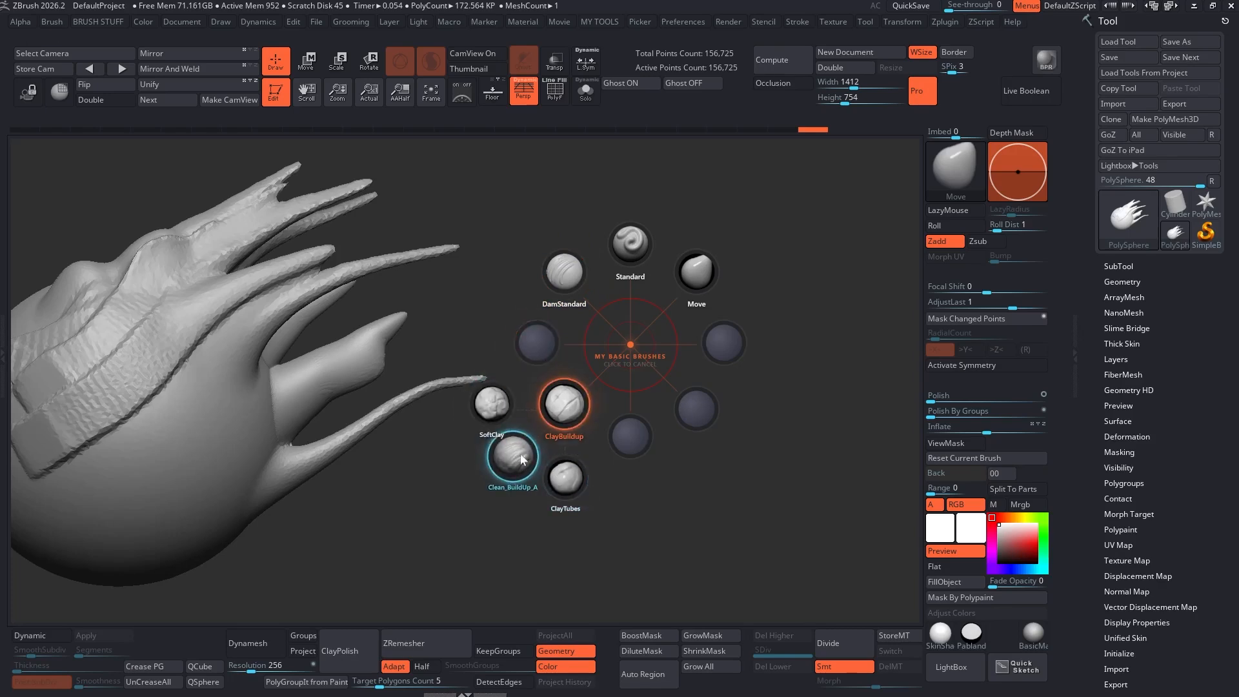
pyautogui.click(564, 404)
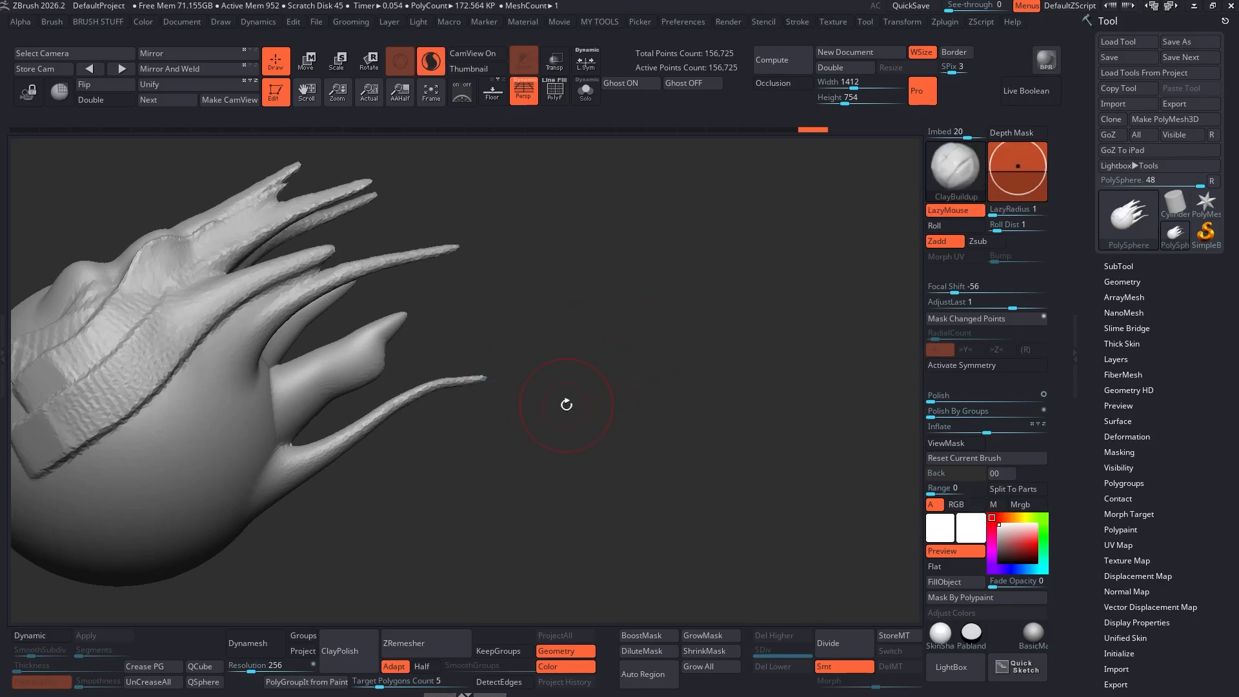
pyautogui.moveTo(266, 317); pyautogui.dragTo(217, 386)
pyautogui.keyDown('alt'); pyautogui.moveTo(201, 385); pyautogui.dragTo(443, 339, button='right'); pyautogui.keyUp('alt')
pyautogui.moveTo(476, 312)
pyautogui.mouseDown()
pyautogui.moveTo(393, 406)
pyautogui.moveTo(318, 362)
pyautogui.mouseUp()
pyautogui.moveTo(459, 286); pyautogui.dragTo(267, 328)
pyautogui.press('space')
pyautogui.press('space')
pyautogui.press('space')
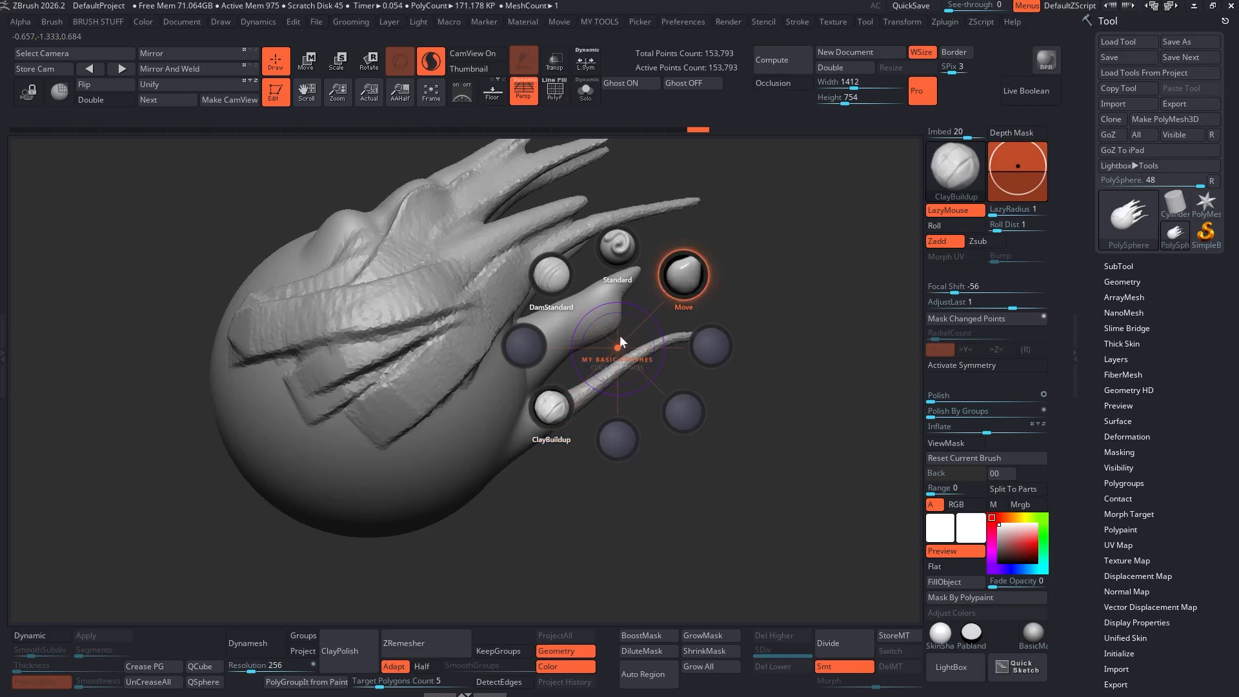
pyautogui.click(615, 336)
pyautogui.moveTo(548, 370)
pyautogui.keyDown('alt'); pyautogui.mouseDown(button='right')
pyautogui.moveTo(516, 388)
pyautogui.moveTo(553, 359)
pyautogui.moveTo(520, 379)
pyautogui.mouseUp(button='right'); pyautogui.keyUp('alt')
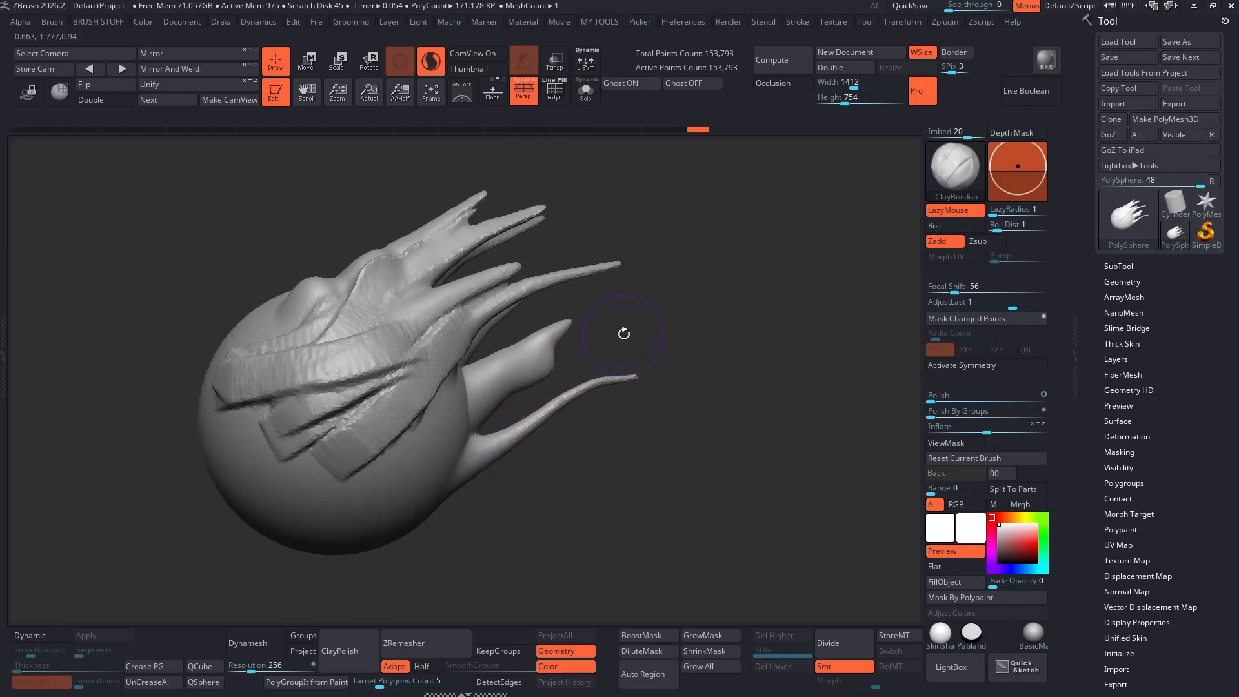
# Carve grooves across the sphere and its spikes with The_GIO_soft_forms from the DamStandard children, turning off Sculptris Pro after the first stroke.
pyautogui.press('space')
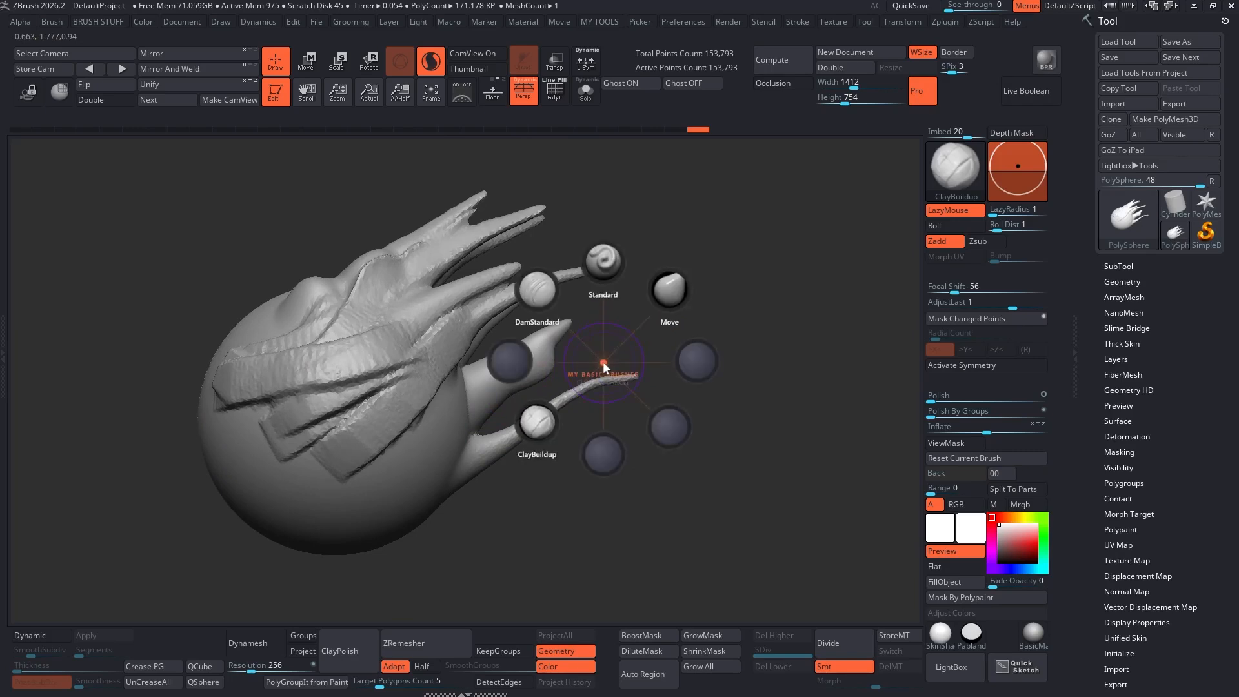
pyautogui.moveTo(673, 290)
pyautogui.moveTo(543, 293)
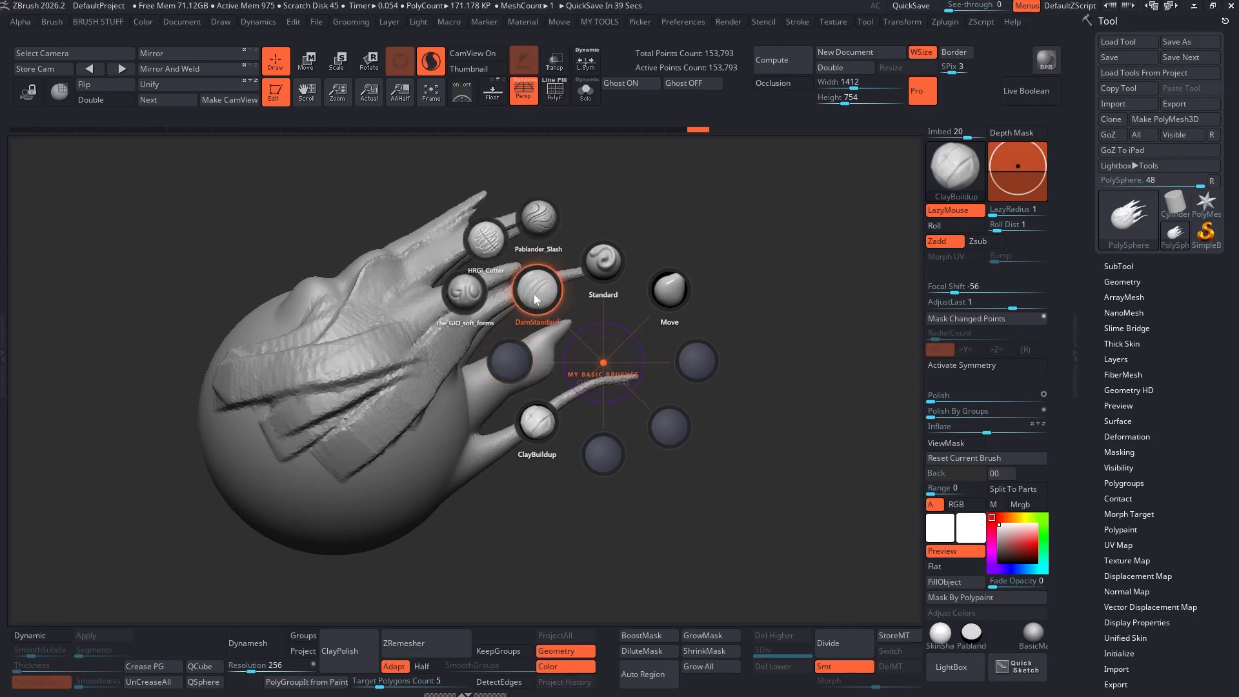
pyautogui.click(470, 291)
pyautogui.moveTo(324, 320)
pyautogui.mouseDown()
pyautogui.moveTo(357, 368)
pyautogui.moveTo(345, 435)
pyautogui.mouseUp()
pyautogui.click(431, 61)
pyautogui.moveTo(477, 171); pyautogui.dragTo(423, 165)
pyautogui.moveTo(455, 345)
pyautogui.mouseDown()
pyautogui.moveTo(354, 418)
pyautogui.moveTo(417, 354)
pyautogui.moveTo(255, 469)
pyautogui.mouseUp()
pyautogui.moveTo(434, 406); pyautogui.dragTo(316, 460)
# Open the radial menu over the canvas and show the Move slot's child brushes.
pyautogui.press('space')
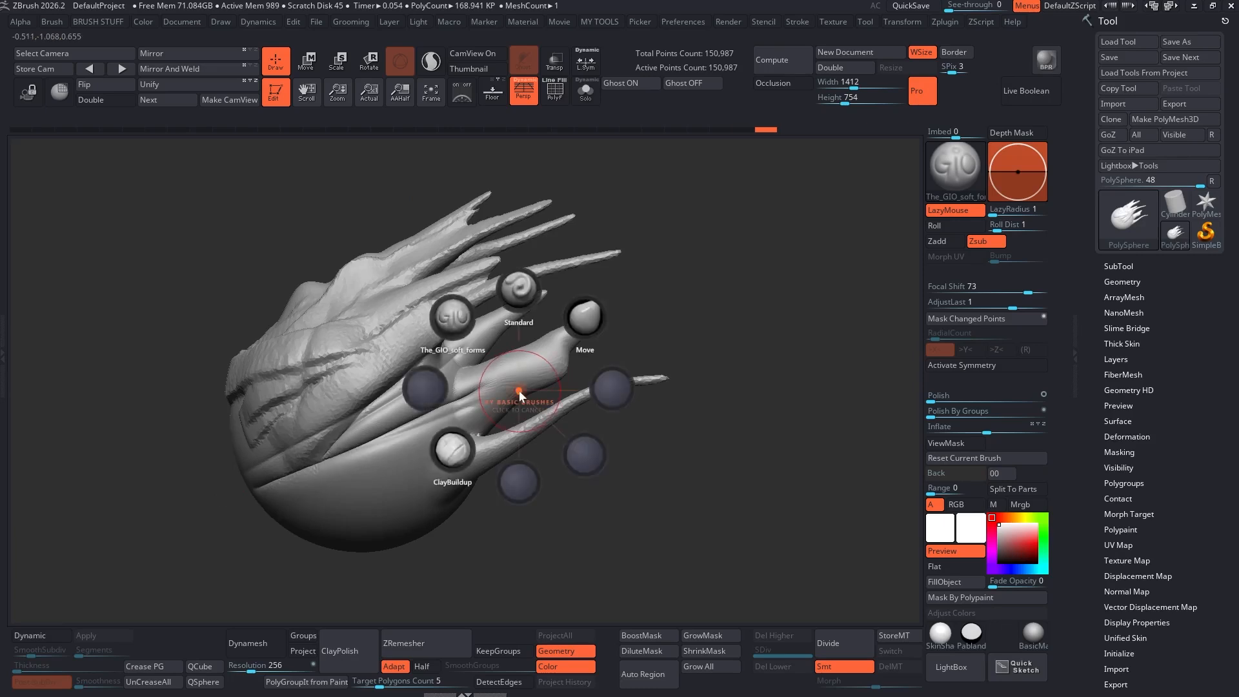
pyautogui.press('space')
pyautogui.moveTo(676, 268)
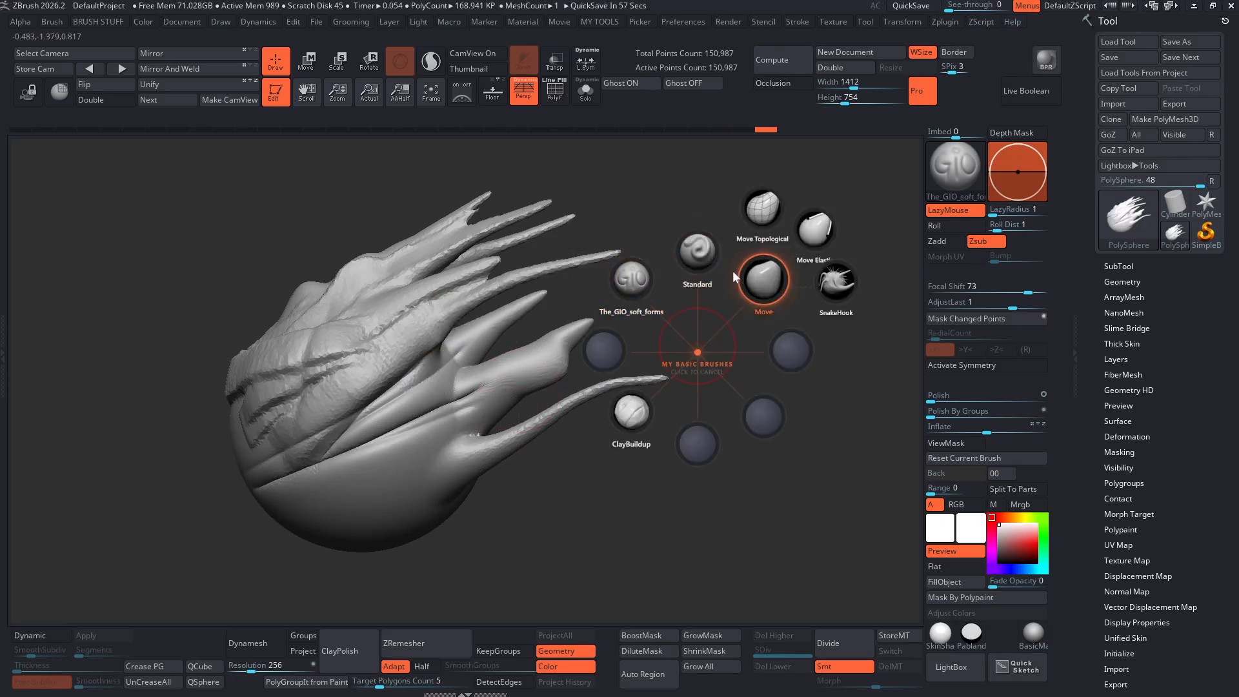